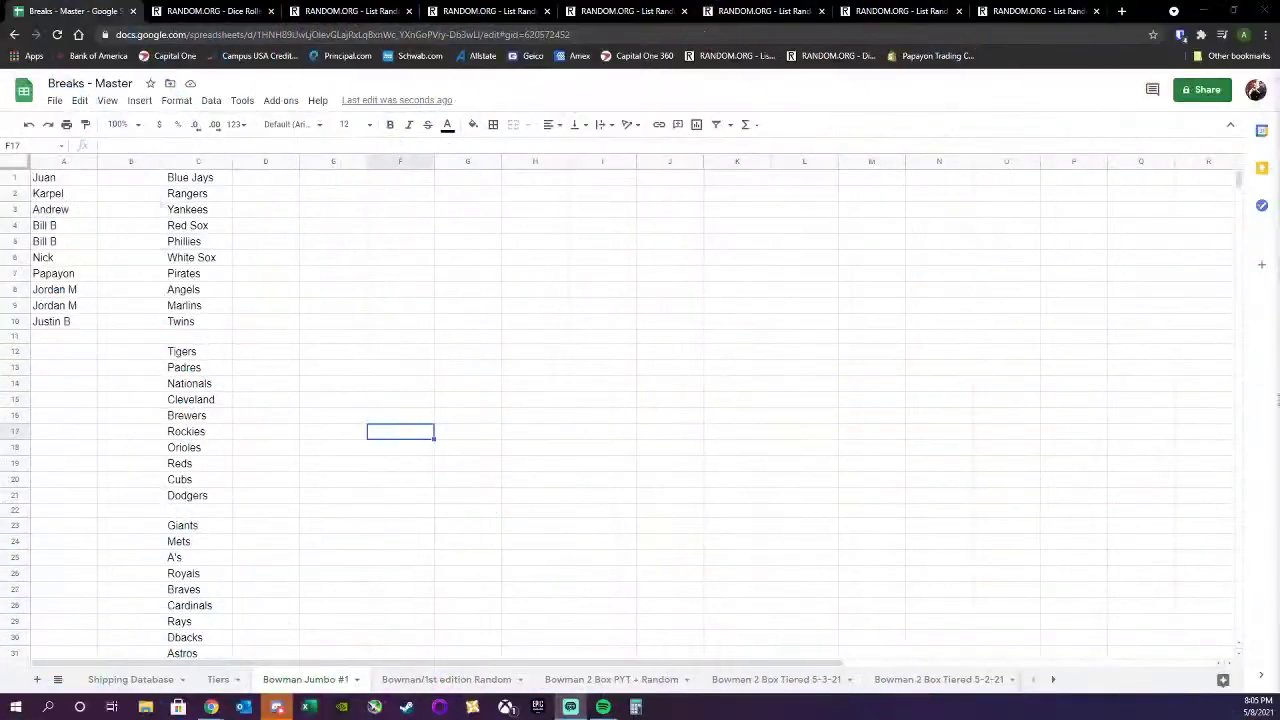
- Switch to the RANDOM.ORG Dice Roller and roll the two dice
{"action": "left_click", "coordinate": [310, 402]}
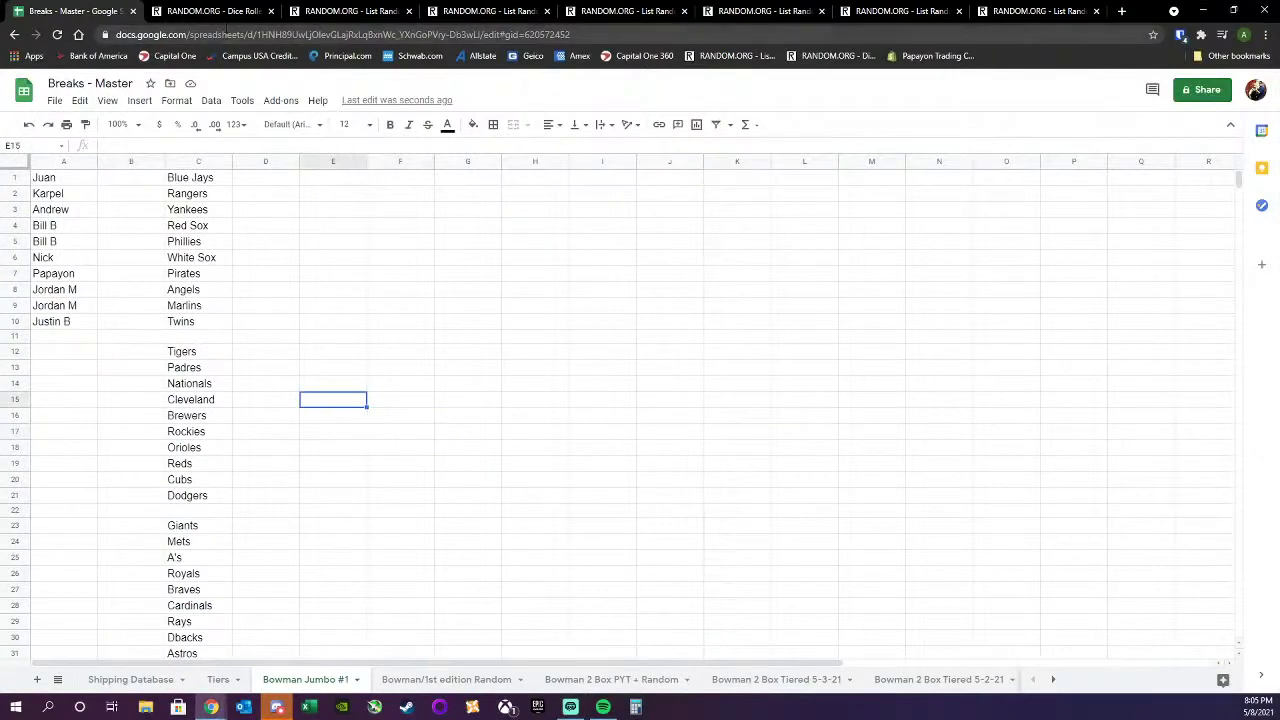
{"action": "left_click", "coordinate": [245, 20]}
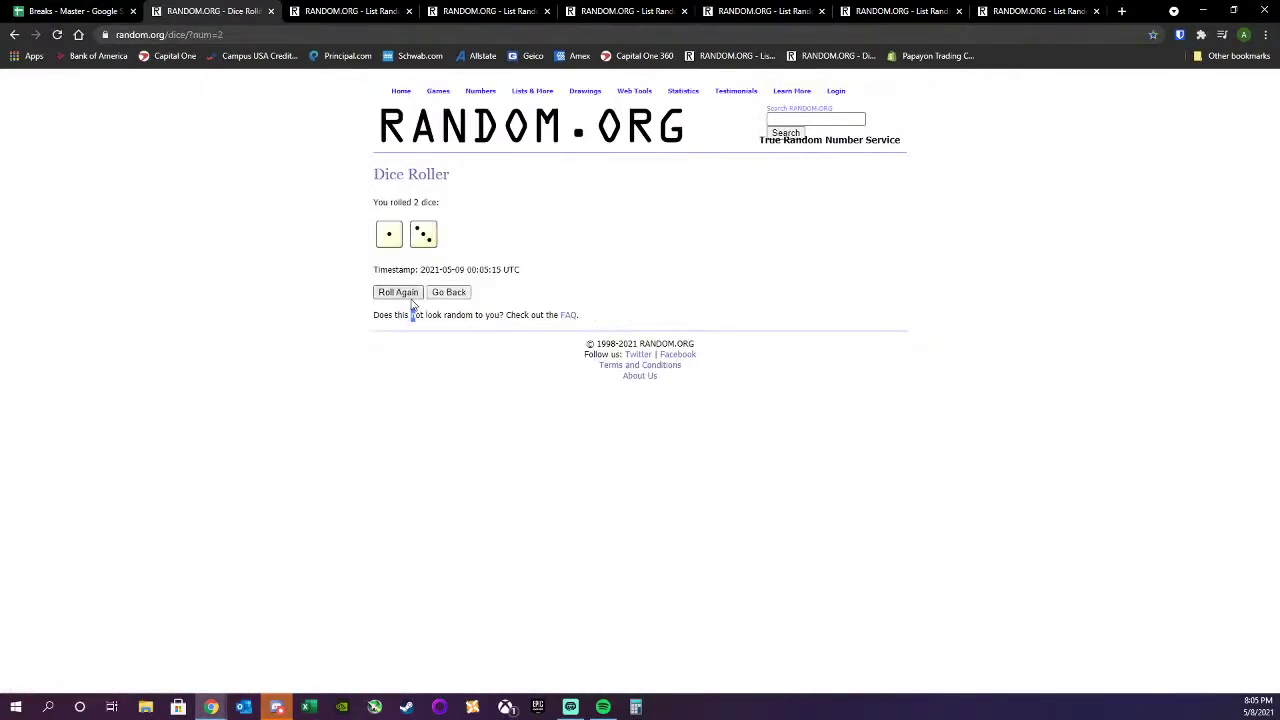
{"action": "left_click", "coordinate": [408, 294]}
- Randomize the list of ten participant names in the first List Randomizer ten times
{"action": "left_click", "coordinate": [336, 13]}
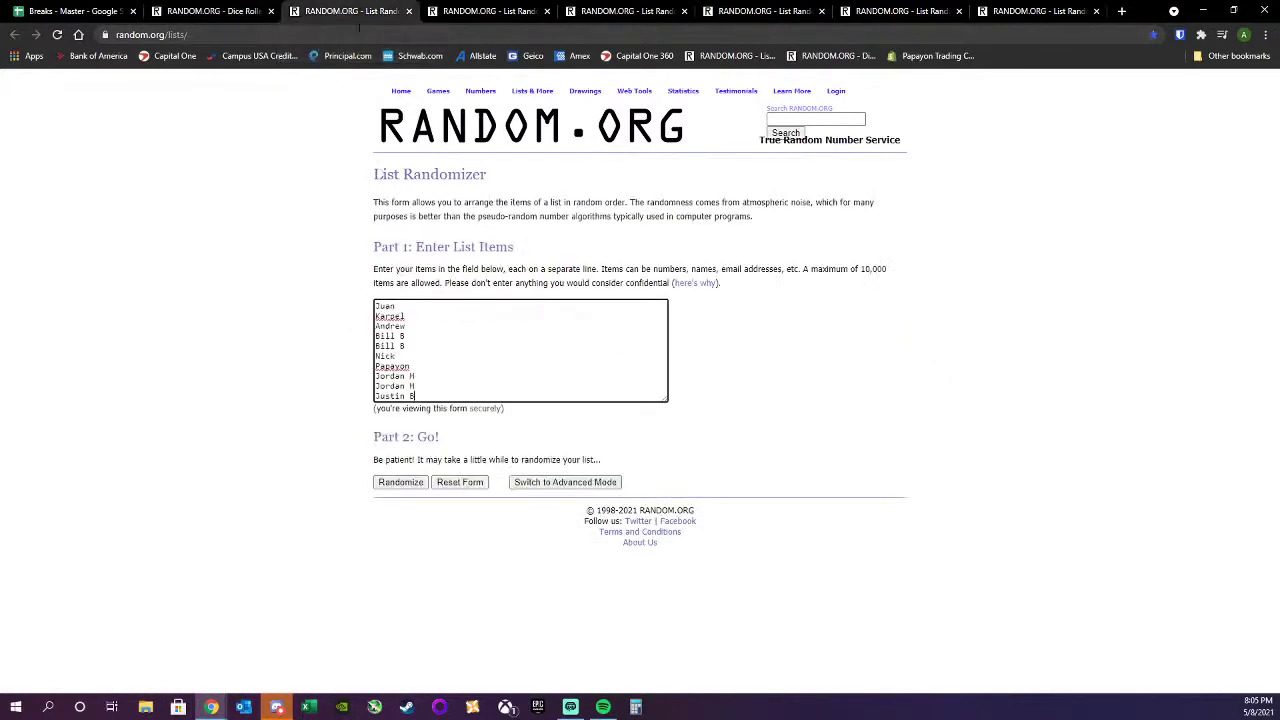
{"action": "left_click", "coordinate": [401, 484]}
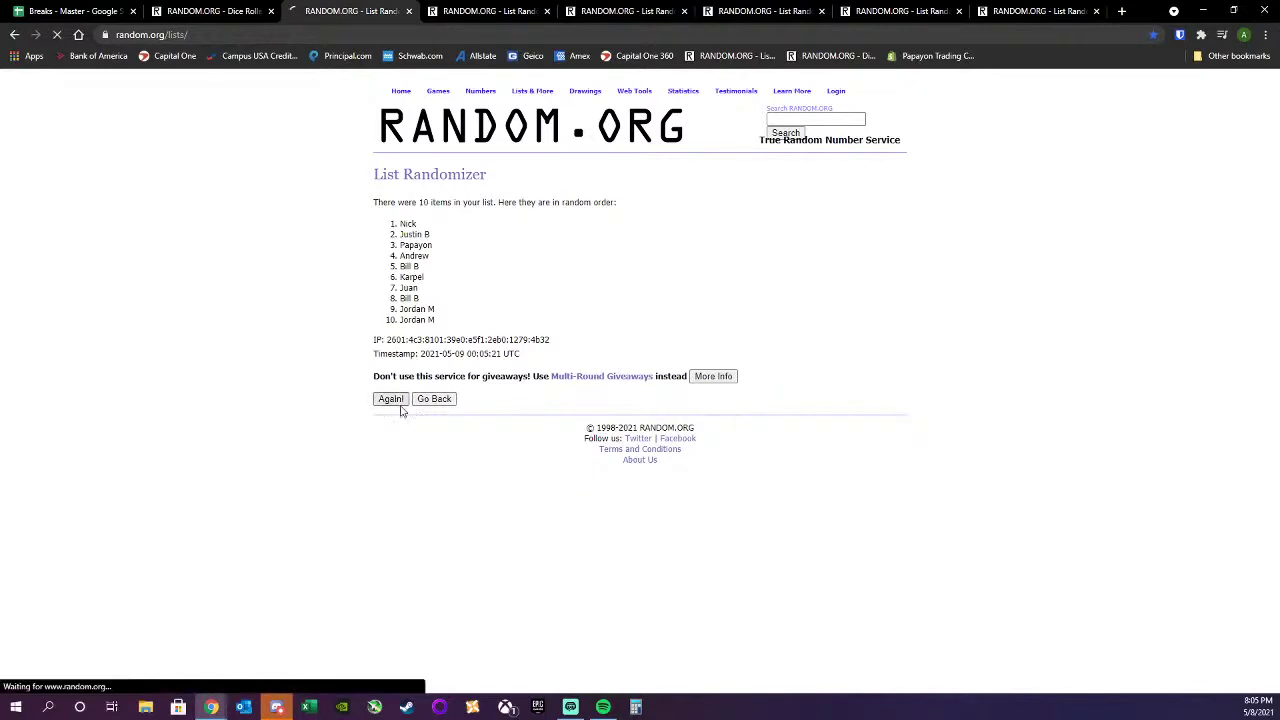
{"action": "left_click", "coordinate": [390, 422]}
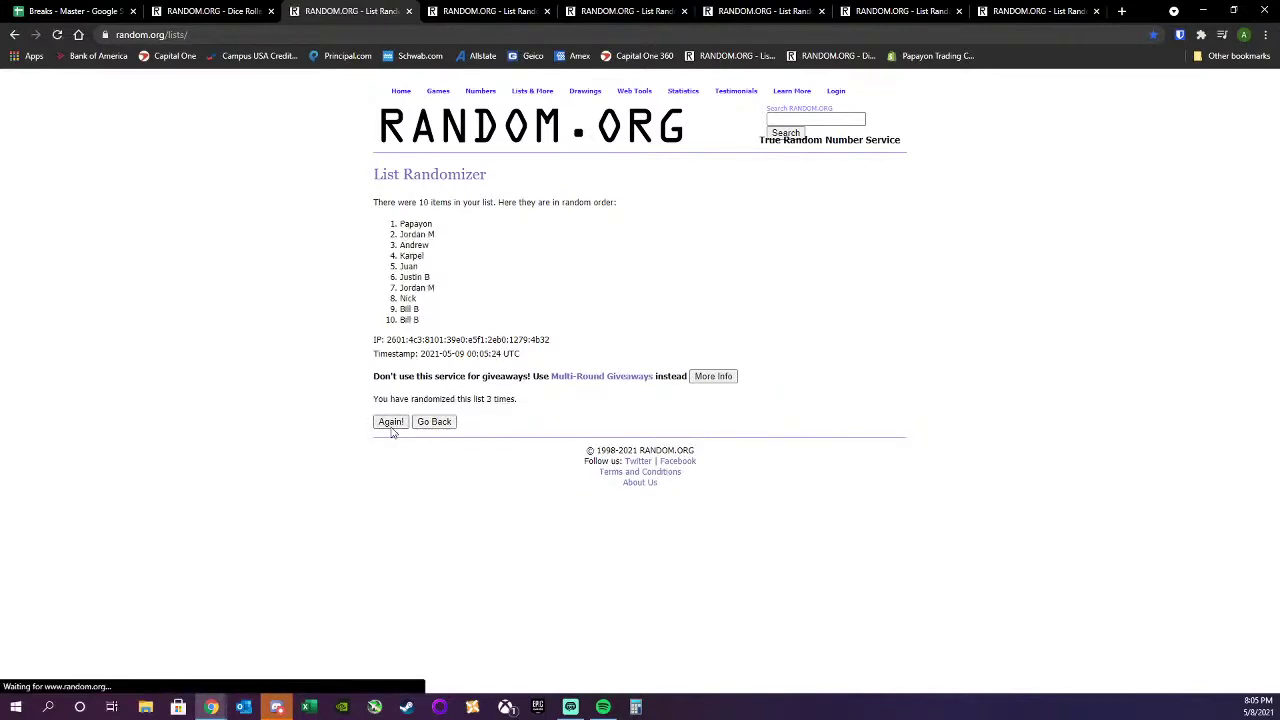
{"action": "left_click", "coordinate": [398, 425]}
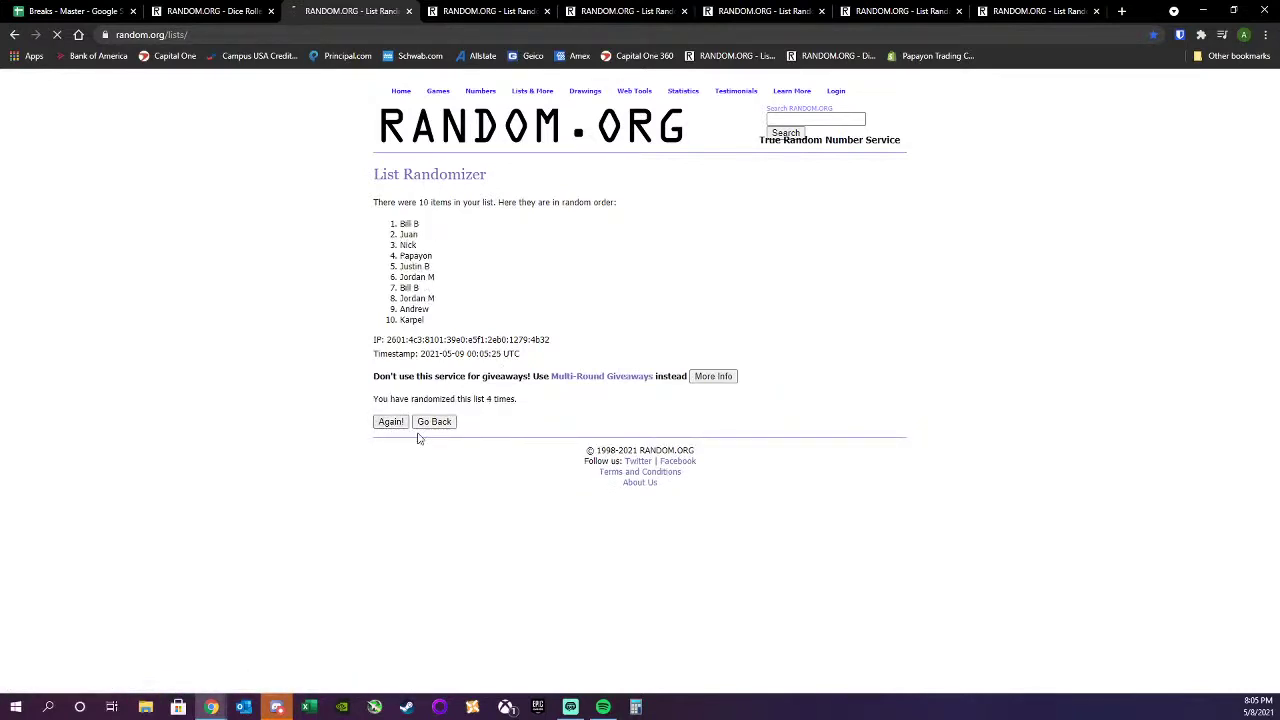
{"action": "left_click", "coordinate": [400, 425]}
{"action": "left_click", "coordinate": [397, 428]}
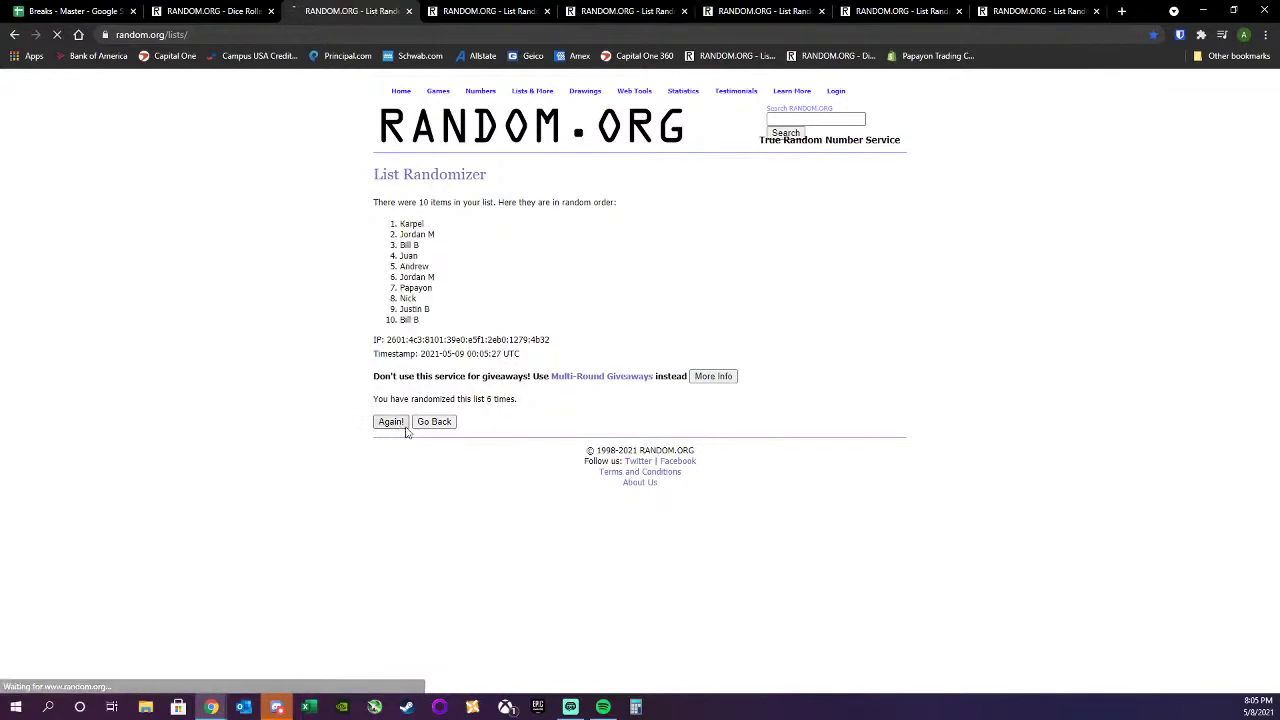
{"action": "left_click", "coordinate": [403, 429]}
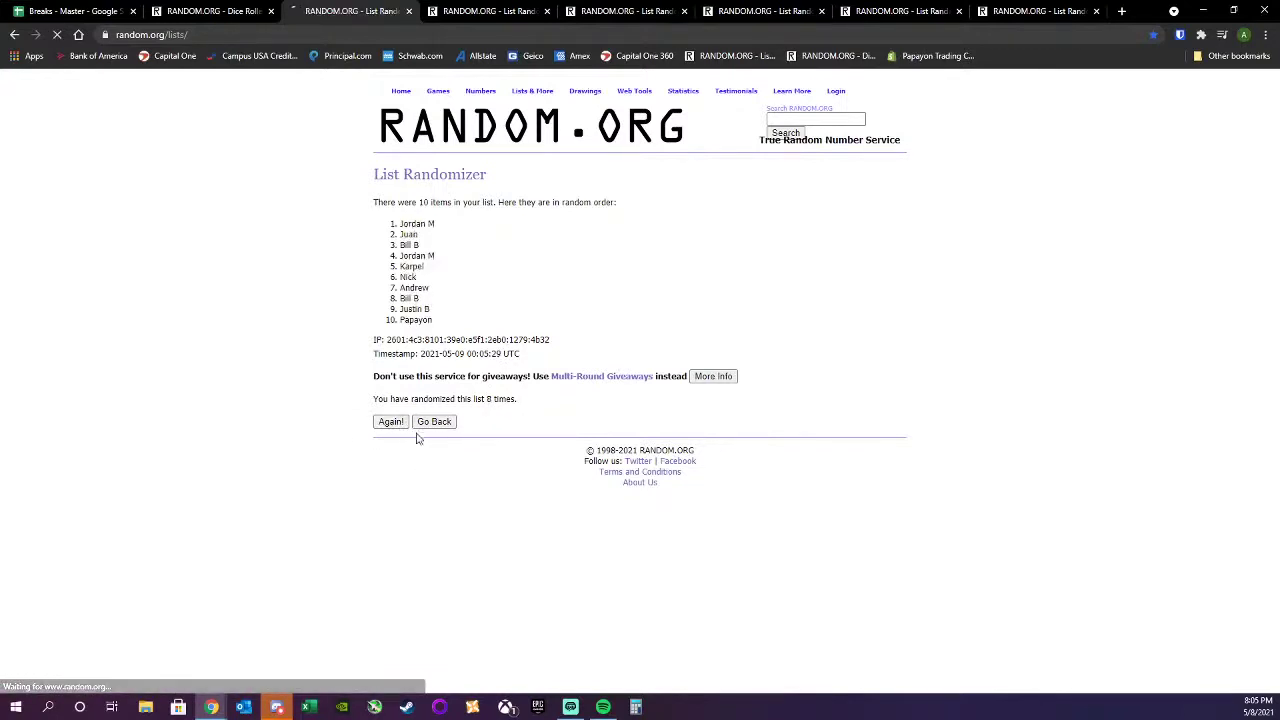
{"action": "left_click", "coordinate": [399, 428]}
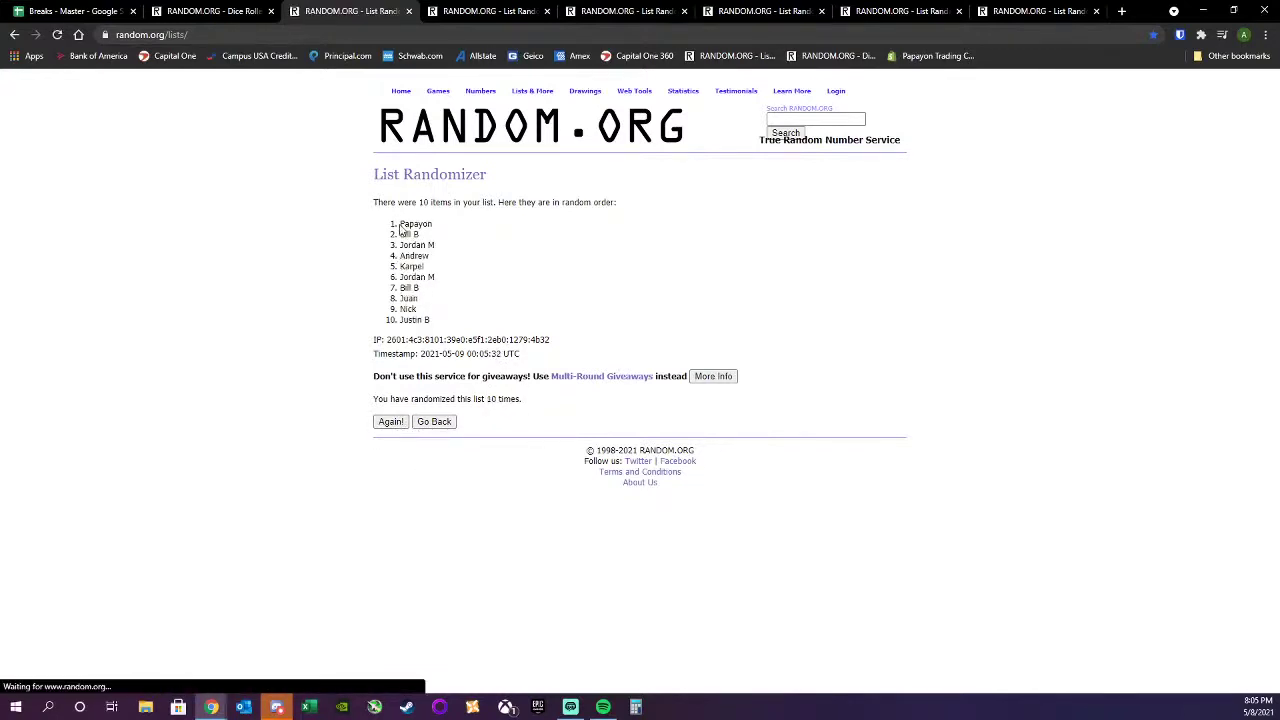
- Copy the ten shuffled participant names and paste them into the Bowman Jumbo #1 sheet starting at cell A23
{"action": "left_click_drag", "start_coordinate": [399, 221], "coordinate": [437, 320]}
{"action": "right_click", "coordinate": [421, 298]}
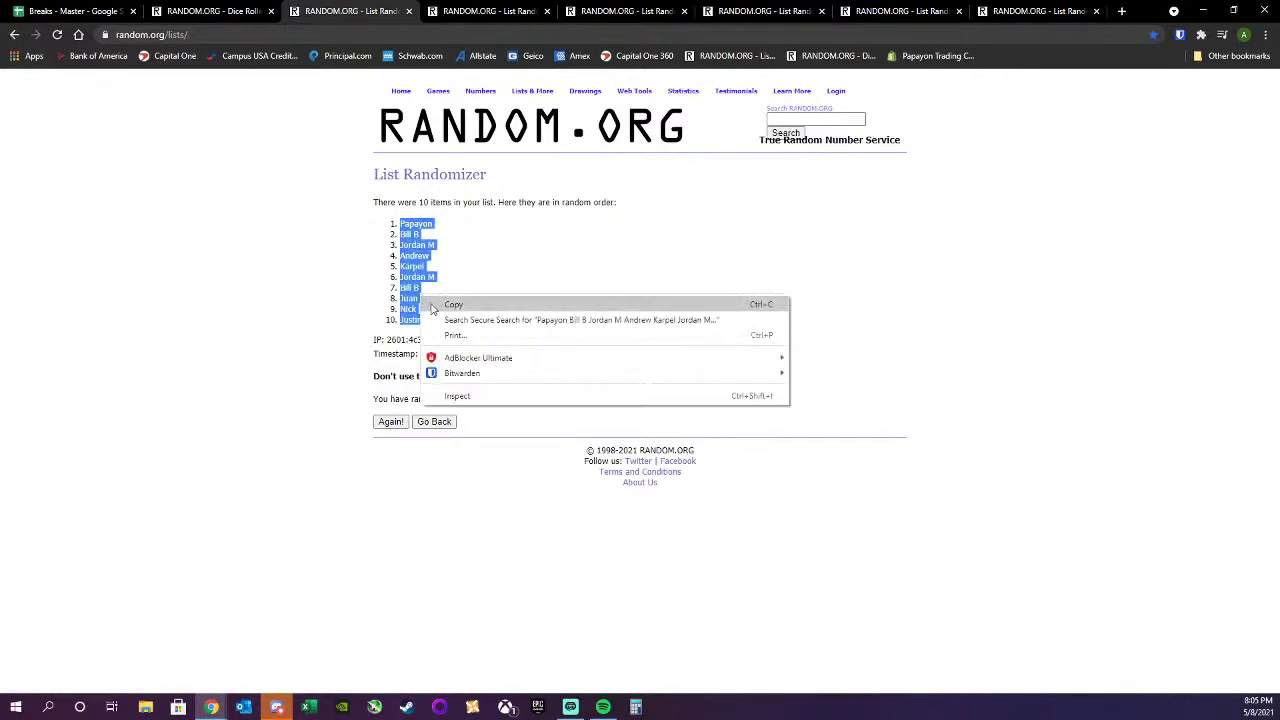
{"action": "left_click", "coordinate": [453, 304]}
{"action": "left_click", "coordinate": [70, 11]}
{"action": "left_click", "coordinate": [71, 532]}
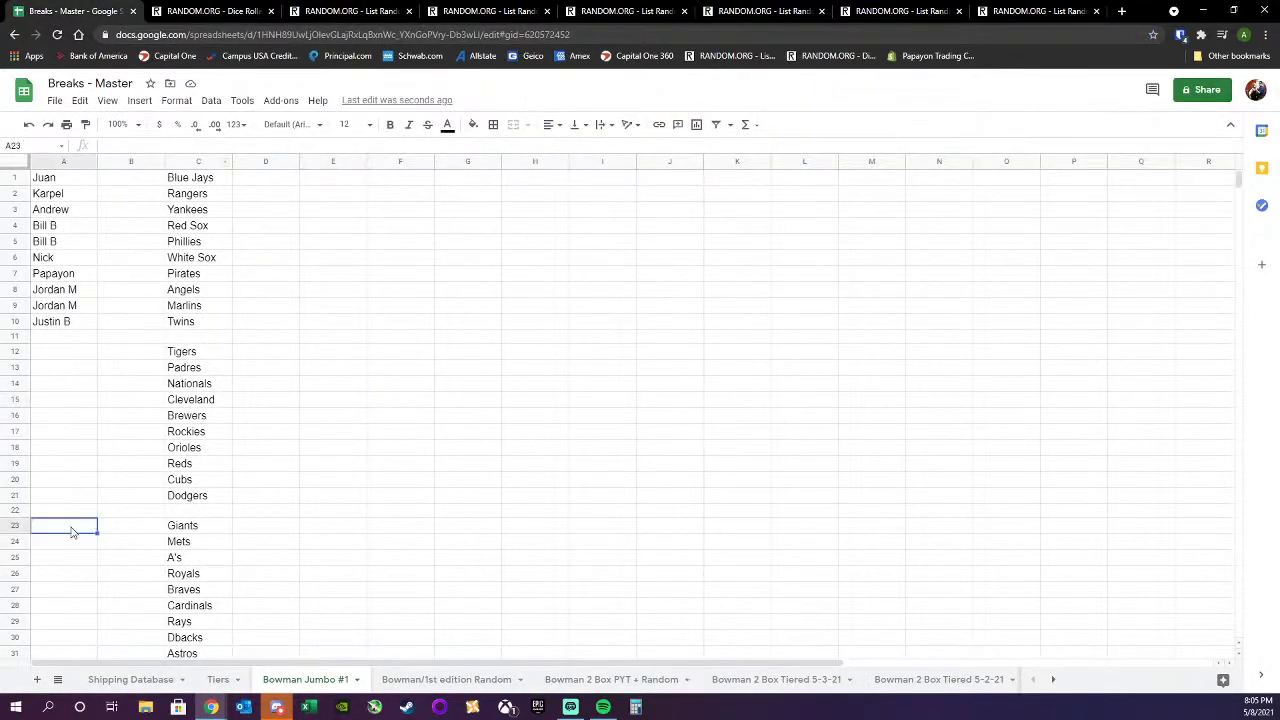
{"action": "right_click", "coordinate": [71, 532]}
{"action": "left_click", "coordinate": [110, 252]}
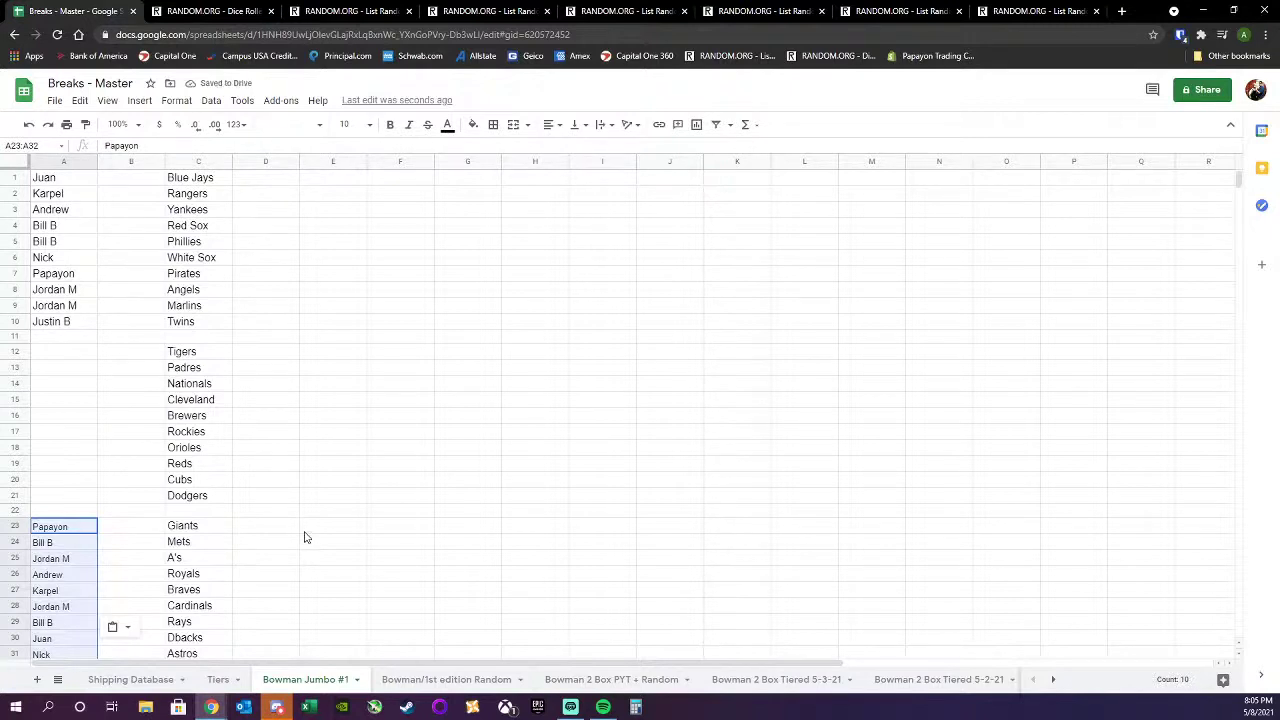
{"action": "left_click", "coordinate": [305, 522]}
{"action": "scroll", "coordinate": [237, 477], "scroll_direction": "down", "scroll_amount": 1}
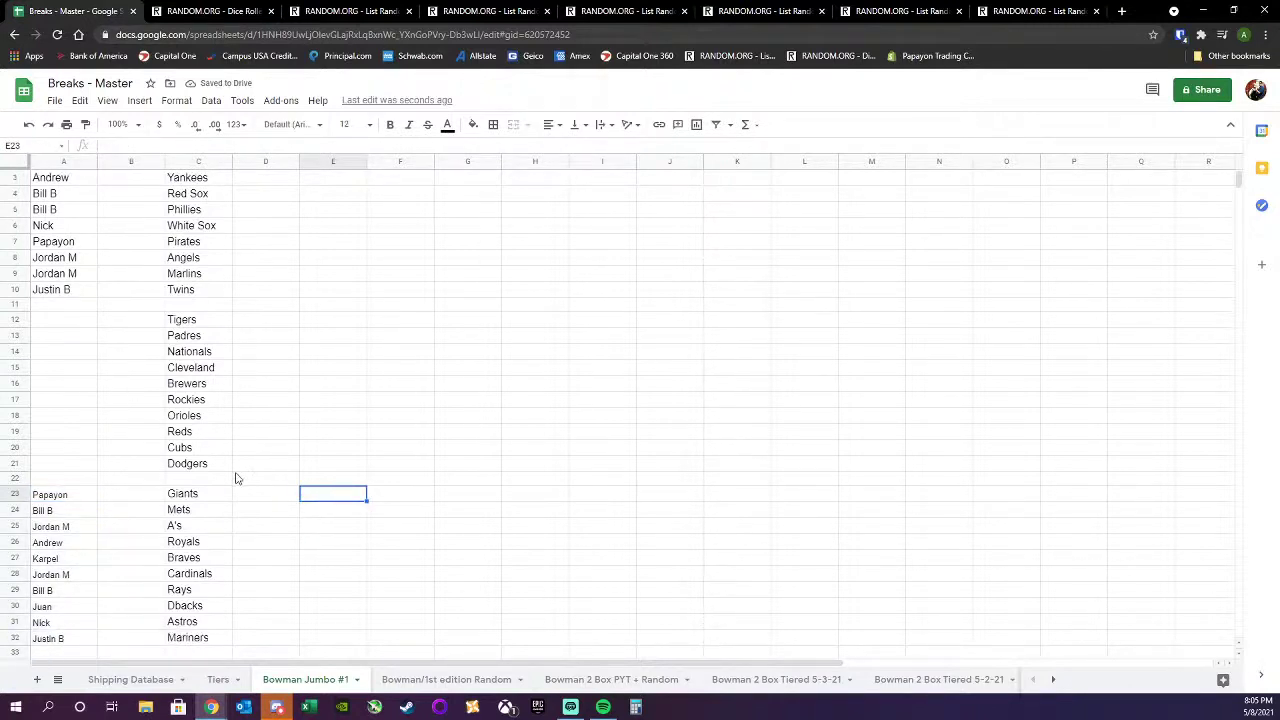
{"action": "scroll", "coordinate": [237, 477], "scroll_direction": "up", "scroll_amount": 1}
- Close the used participant randomizer page and roll the two dice again for the team list
{"action": "left_click", "coordinate": [405, 15]}
{"action": "left_click", "coordinate": [410, 15]}
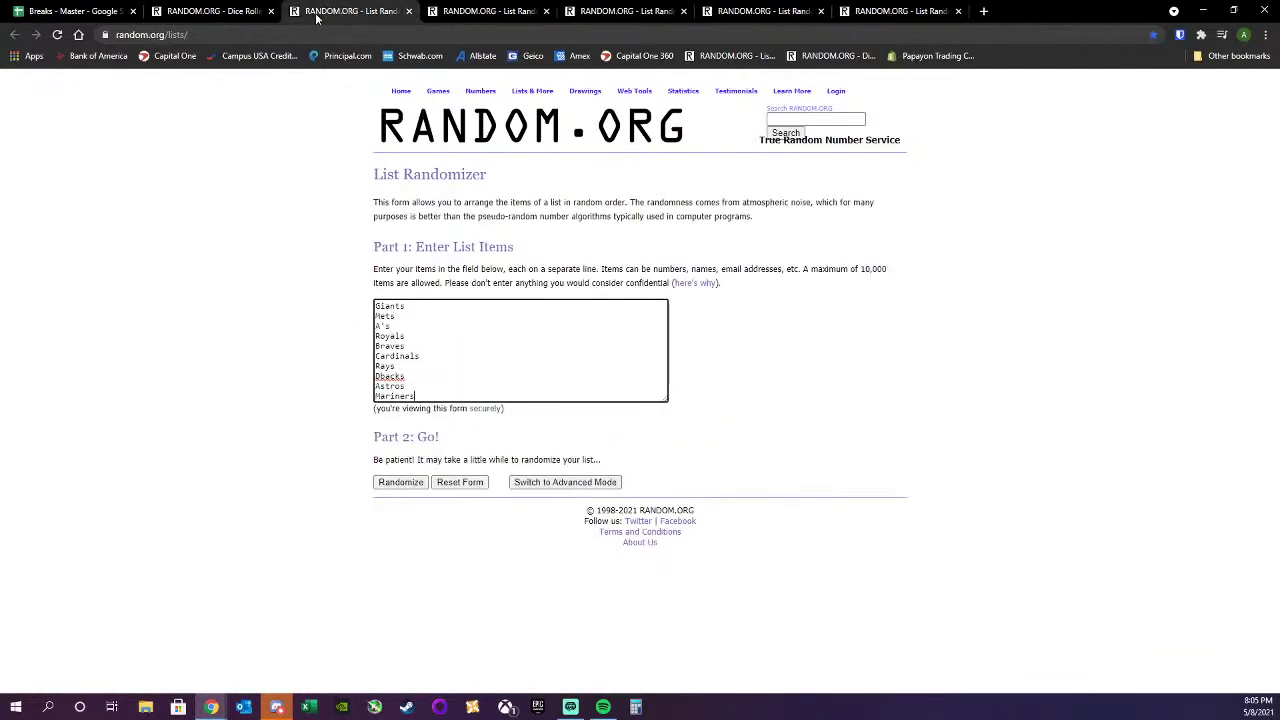
{"action": "left_click", "coordinate": [240, 12]}
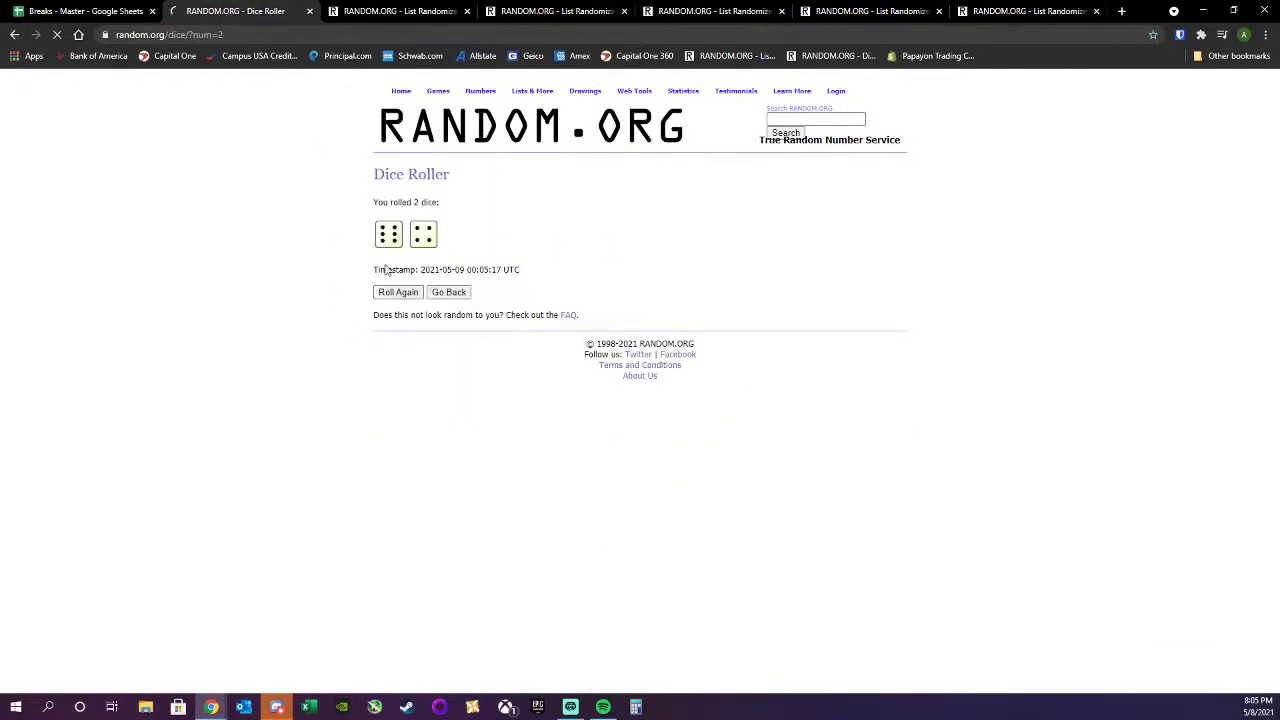
- Randomize the ten-team list that runs from Giants to Mariners five times
{"action": "left_click", "coordinate": [399, 11]}
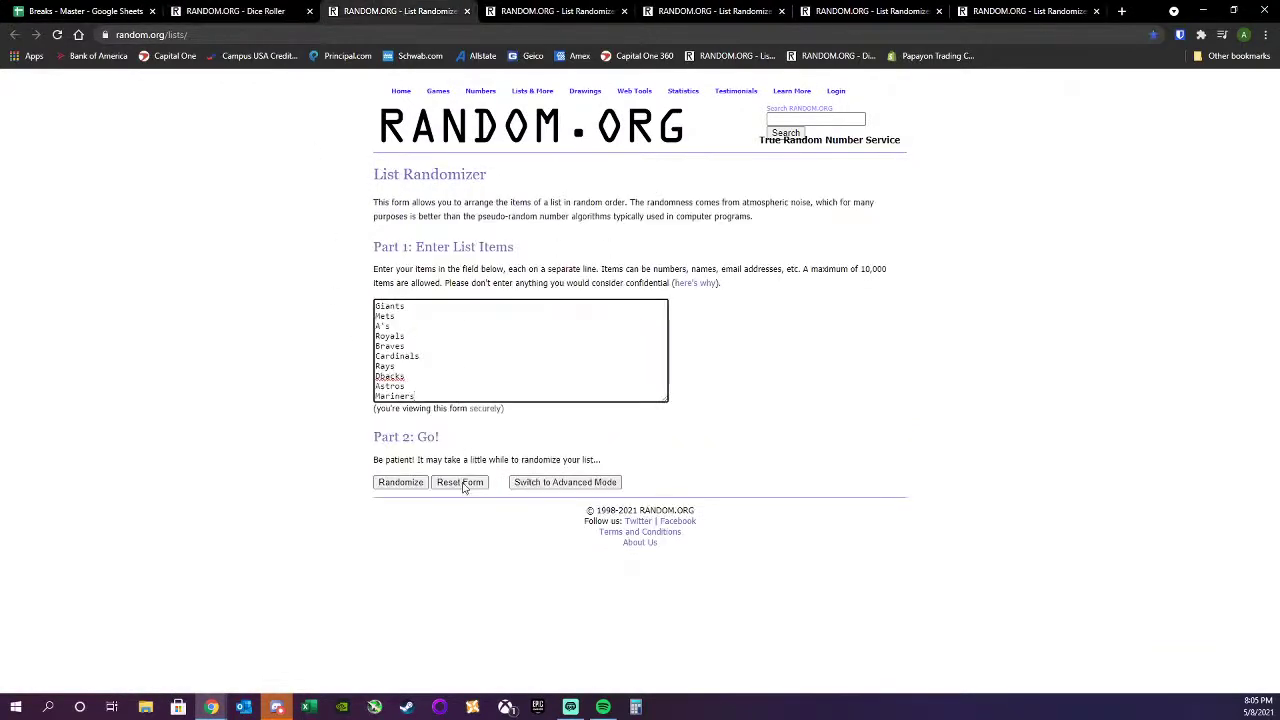
{"action": "left_click", "coordinate": [415, 483]}
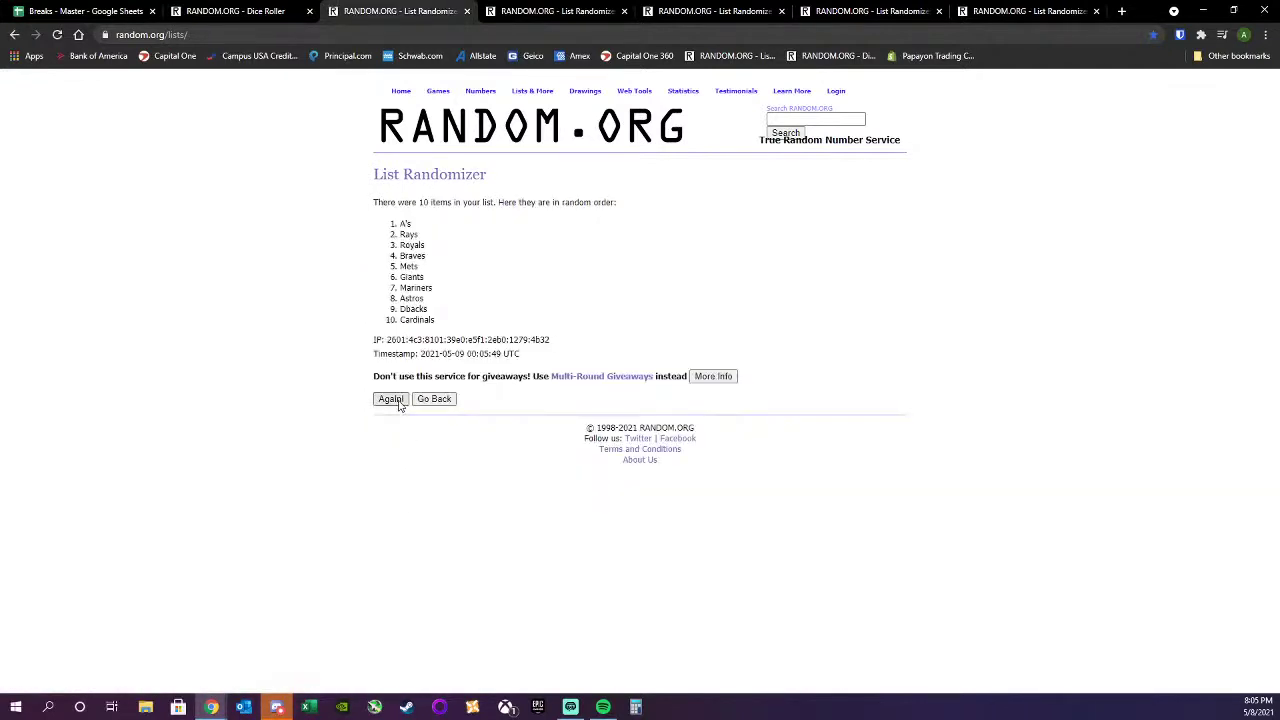
{"action": "left_click", "coordinate": [398, 405]}
{"action": "left_click", "coordinate": [387, 422]}
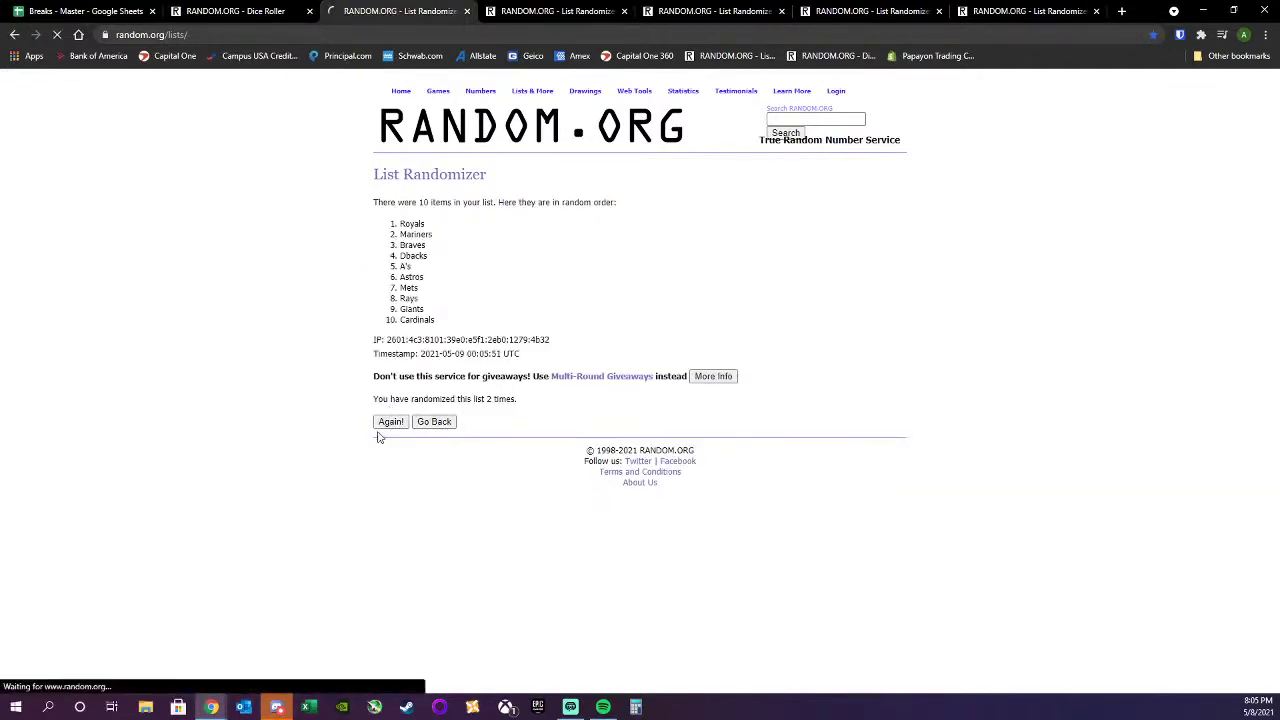
{"action": "left_click", "coordinate": [395, 422]}
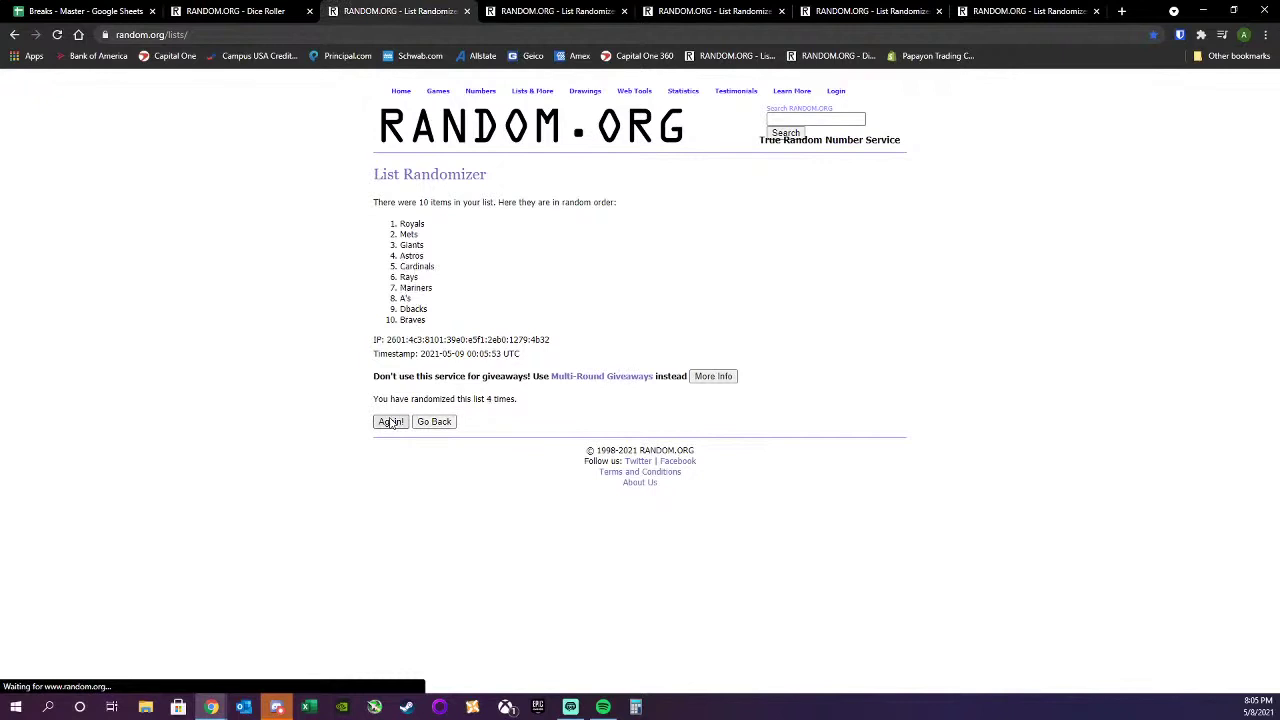
- Copy the ten shuffled teams and paste them over the Giants-to-Mariners block starting at cell C23
{"action": "left_click_drag", "start_coordinate": [400, 222], "coordinate": [433, 326]}
{"action": "right_click", "coordinate": [432, 294]}
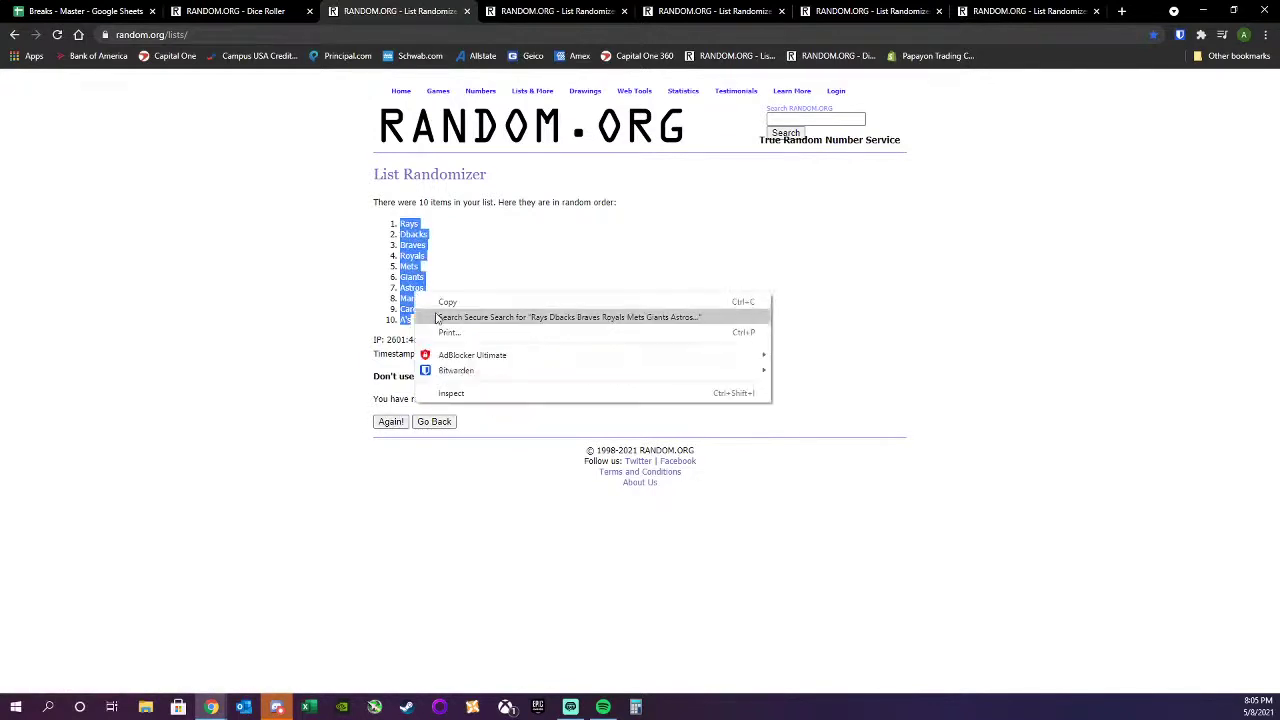
{"action": "left_click", "coordinate": [447, 302]}
{"action": "left_click", "coordinate": [90, 11]}
{"action": "left_click", "coordinate": [214, 526]}
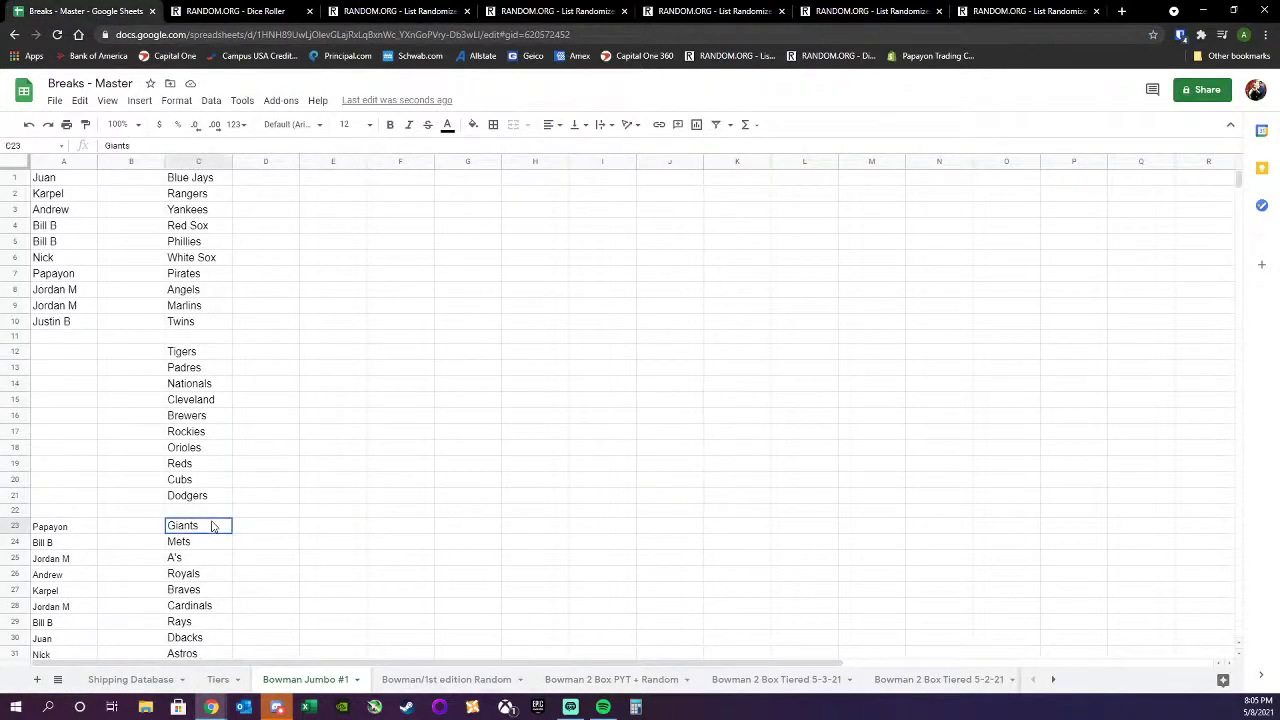
{"action": "right_click", "coordinate": [214, 526]}
{"action": "left_click", "coordinate": [274, 254]}
{"action": "left_click", "coordinate": [404, 402]}
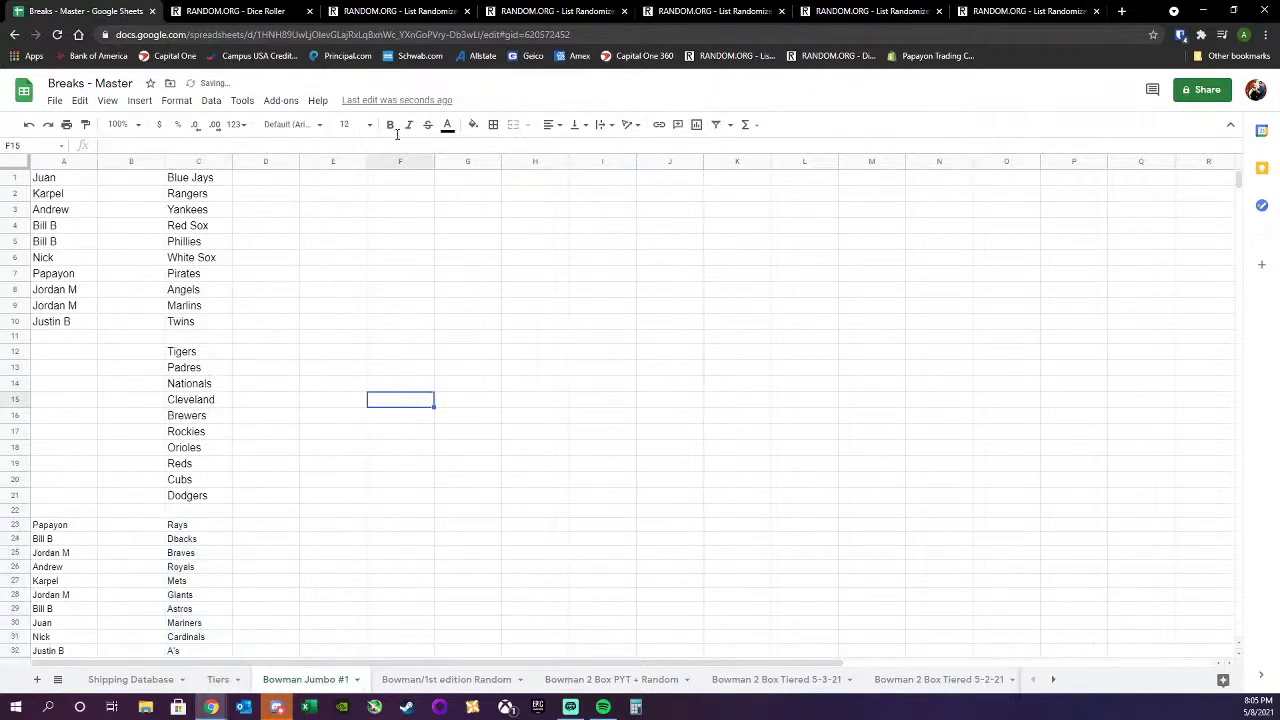
- Close the used team randomizer page and roll the two dice for the next participant list
{"action": "left_click", "coordinate": [400, 11]}
{"action": "left_click", "coordinate": [466, 11]}
{"action": "left_click", "coordinate": [240, 11]}
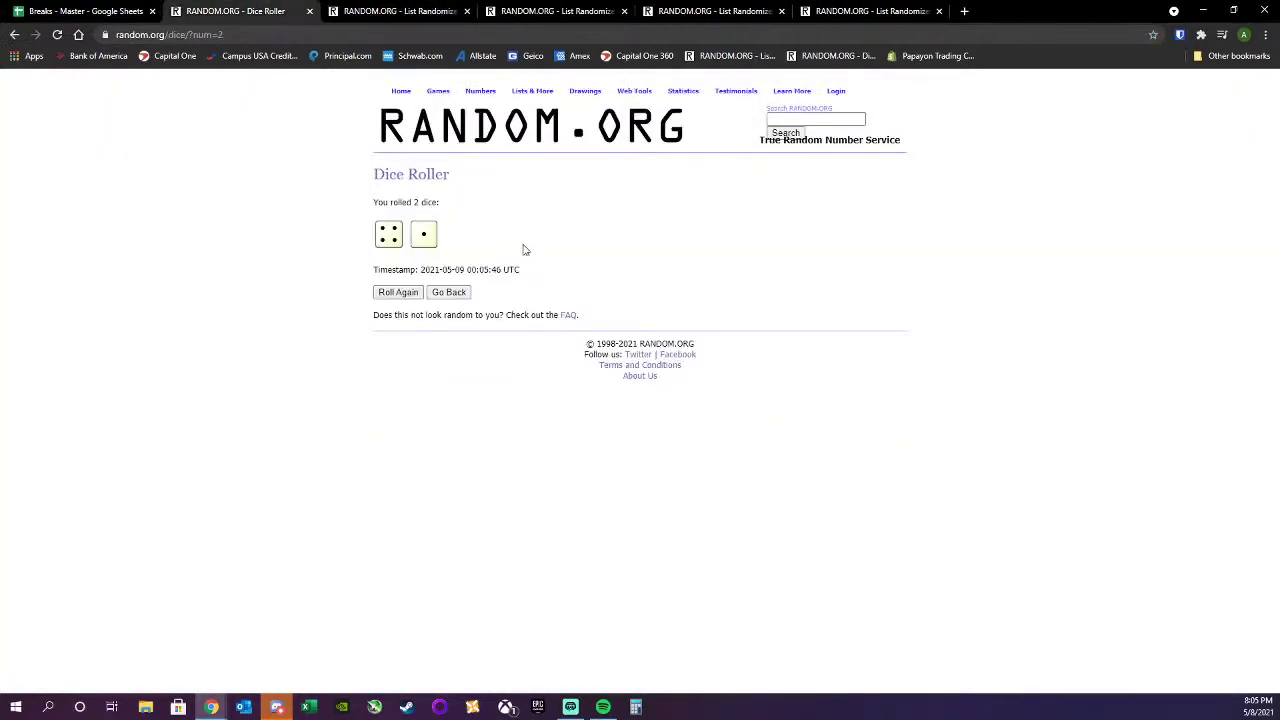
{"action": "left_click", "coordinate": [398, 292]}
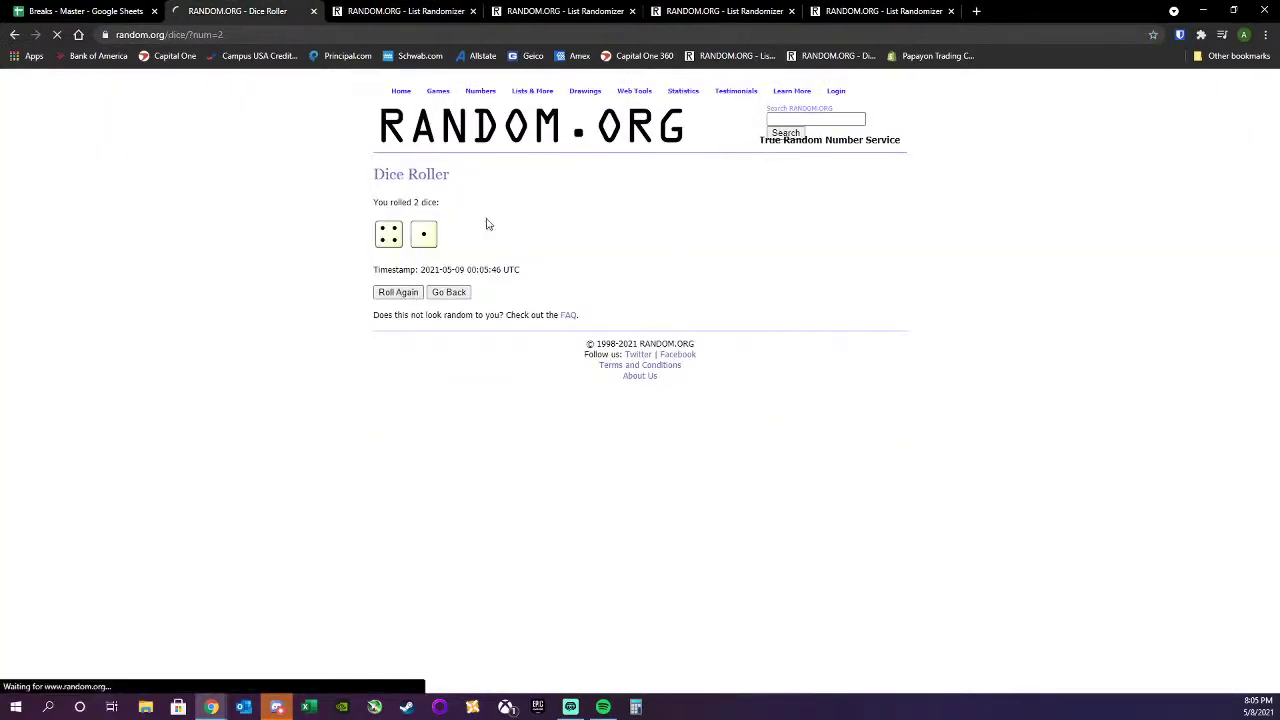
- Randomize the next list of participant names seven times, rechecking the dice roll before the last round
{"action": "left_click", "coordinate": [413, 12]}
{"action": "left_click", "coordinate": [400, 483]}
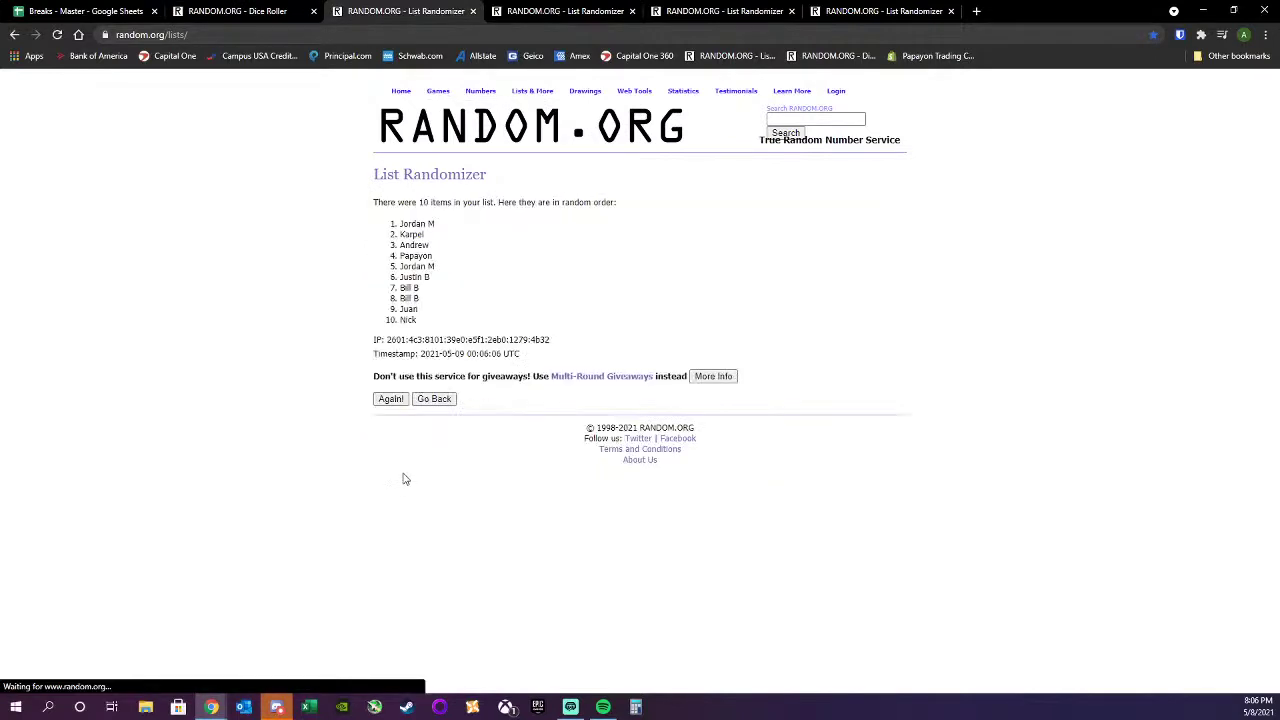
{"action": "left_click", "coordinate": [391, 399]}
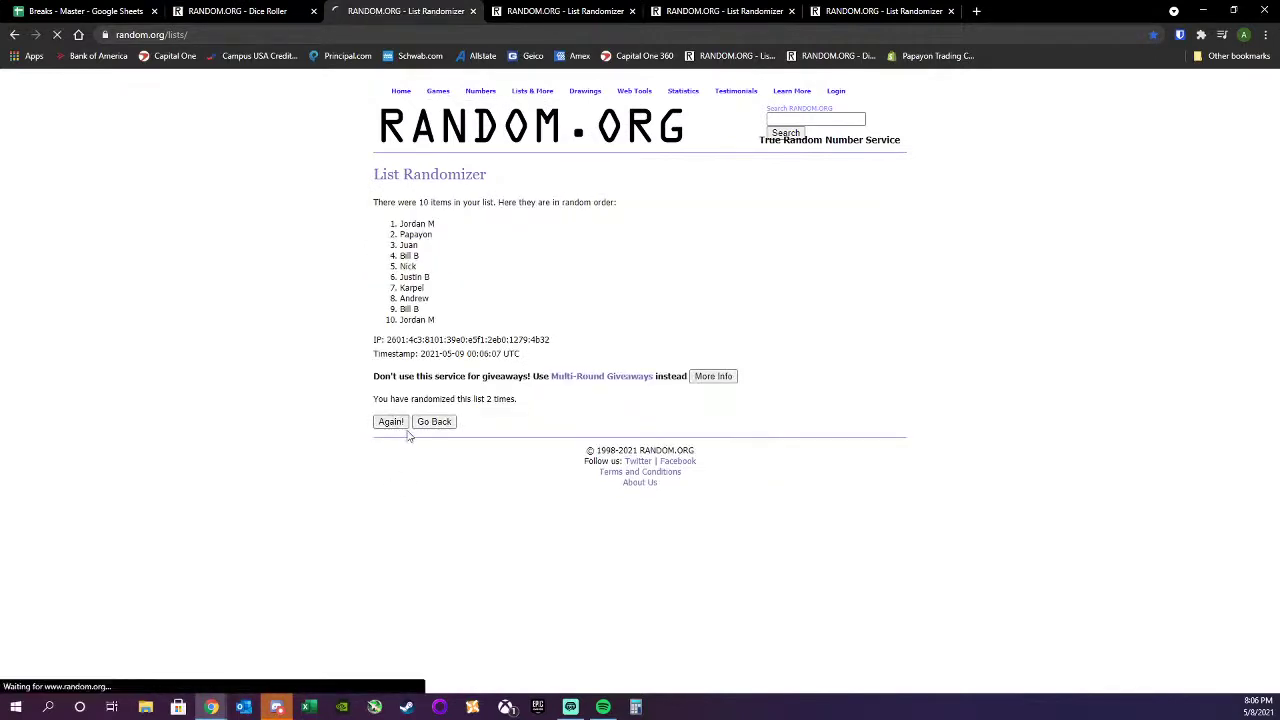
{"action": "left_click", "coordinate": [401, 426]}
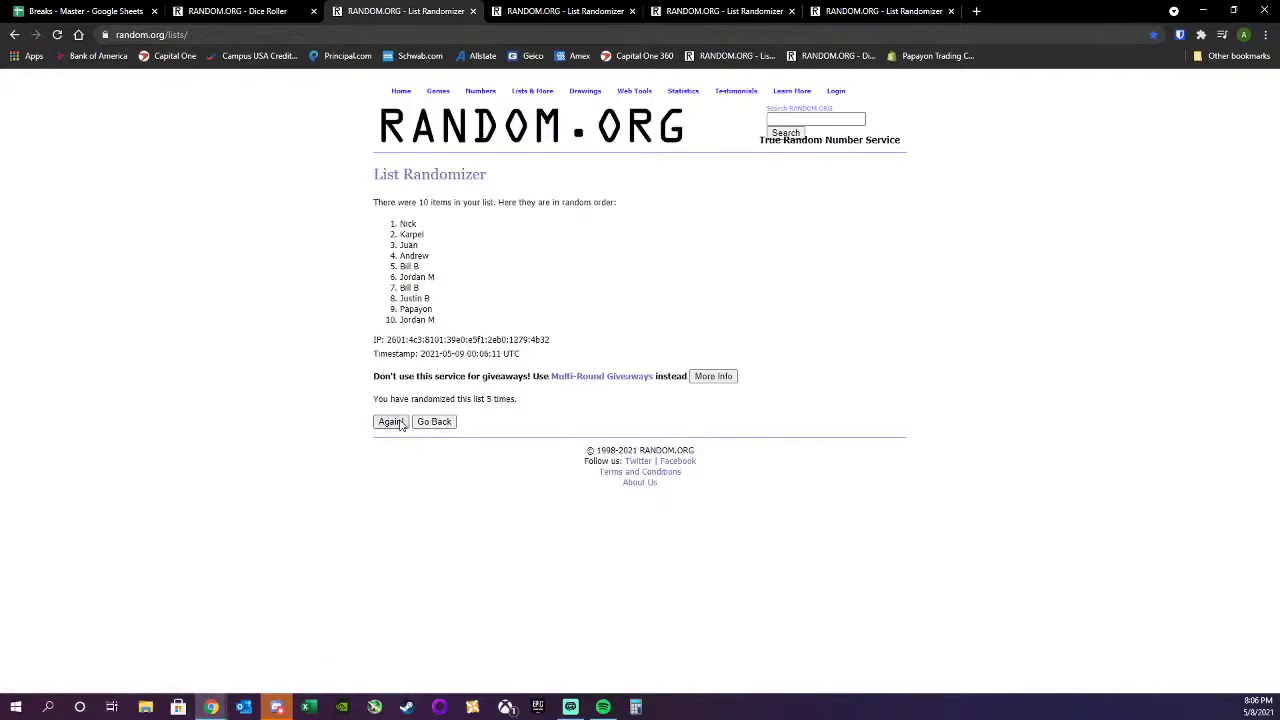
{"action": "left_click", "coordinate": [400, 424]}
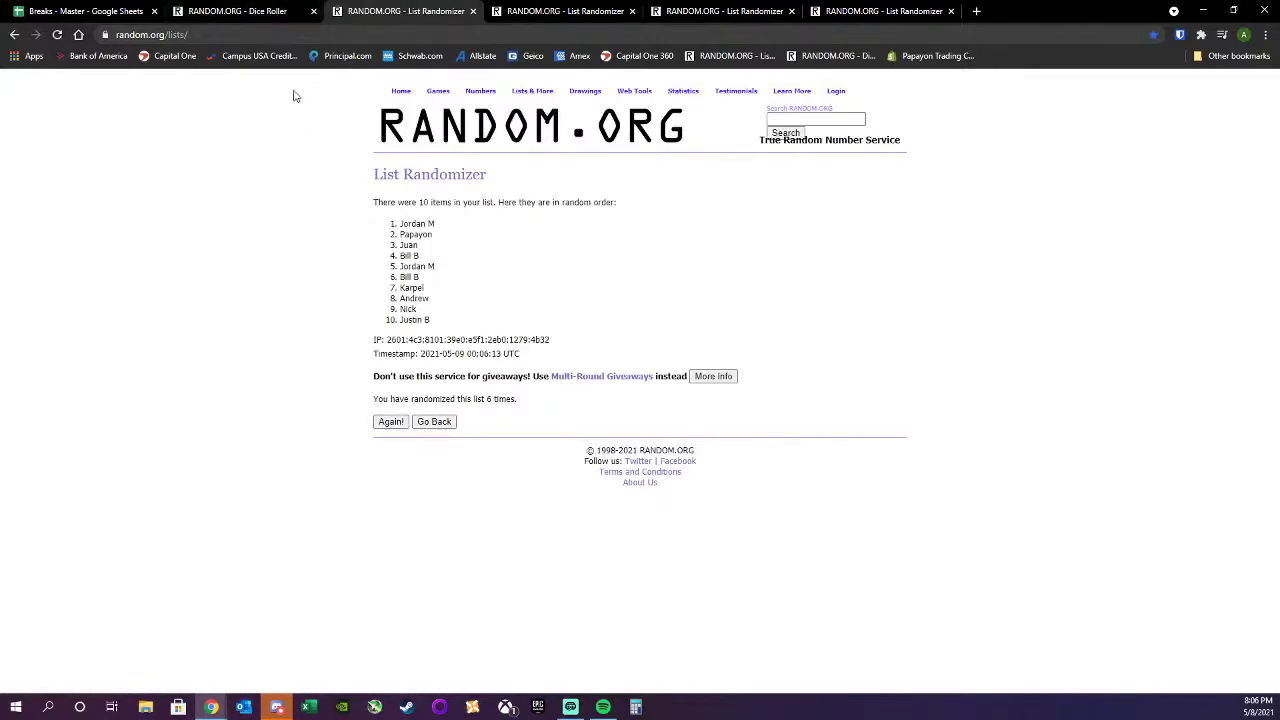
{"action": "left_click", "coordinate": [285, 8]}
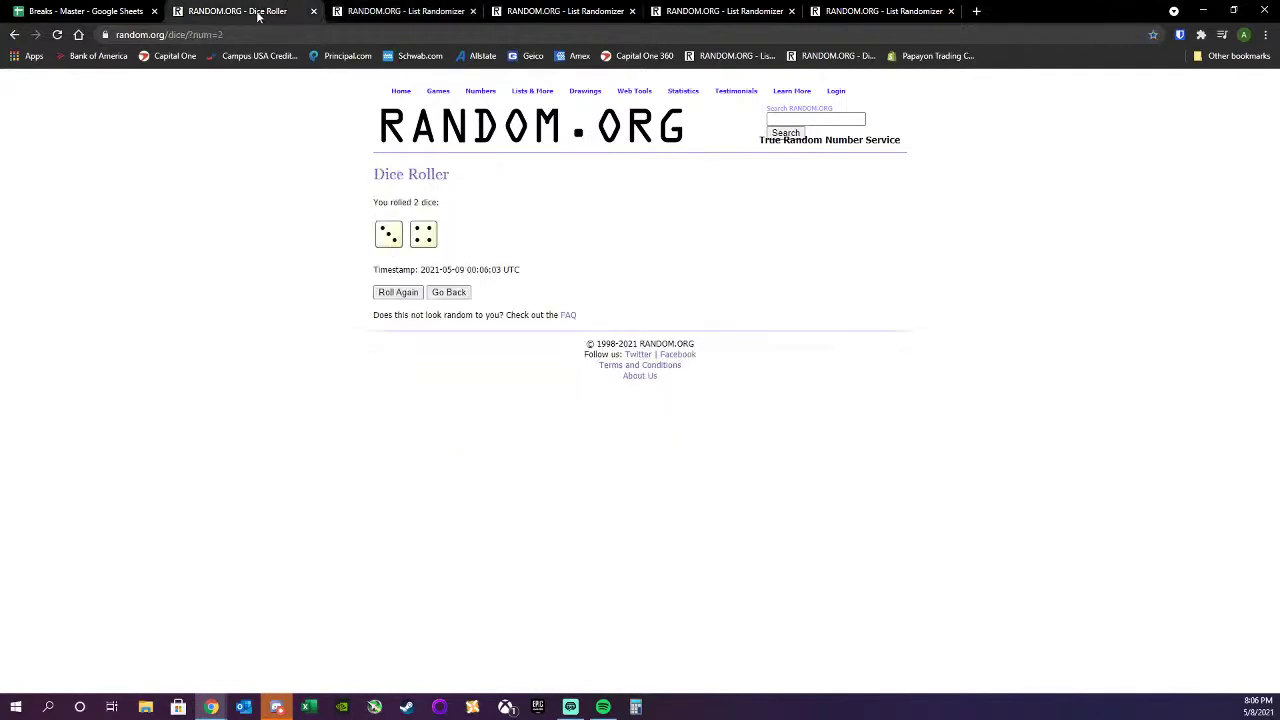
{"action": "left_click", "coordinate": [368, 10]}
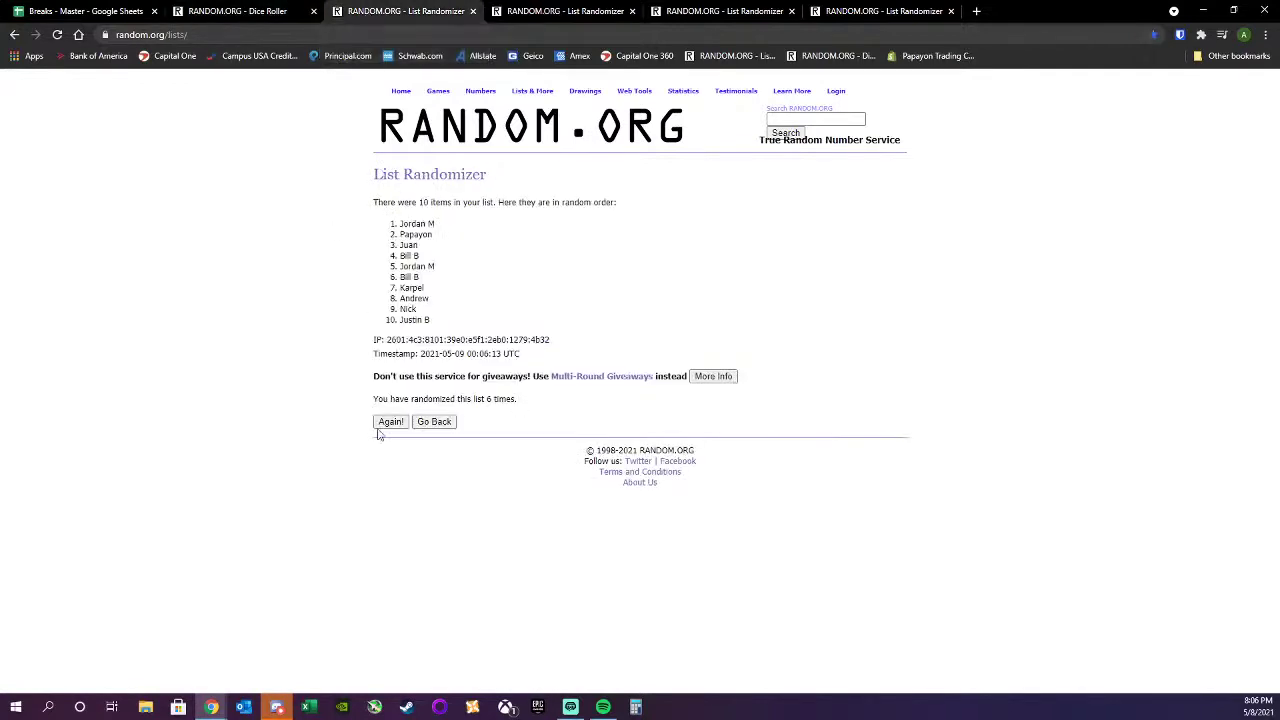
- Copy the ten shuffled participant names and paste them beside the Tigers-to-Dodgers block starting at cell A12
{"action": "left_click_drag", "start_coordinate": [400, 221], "coordinate": [434, 310]}
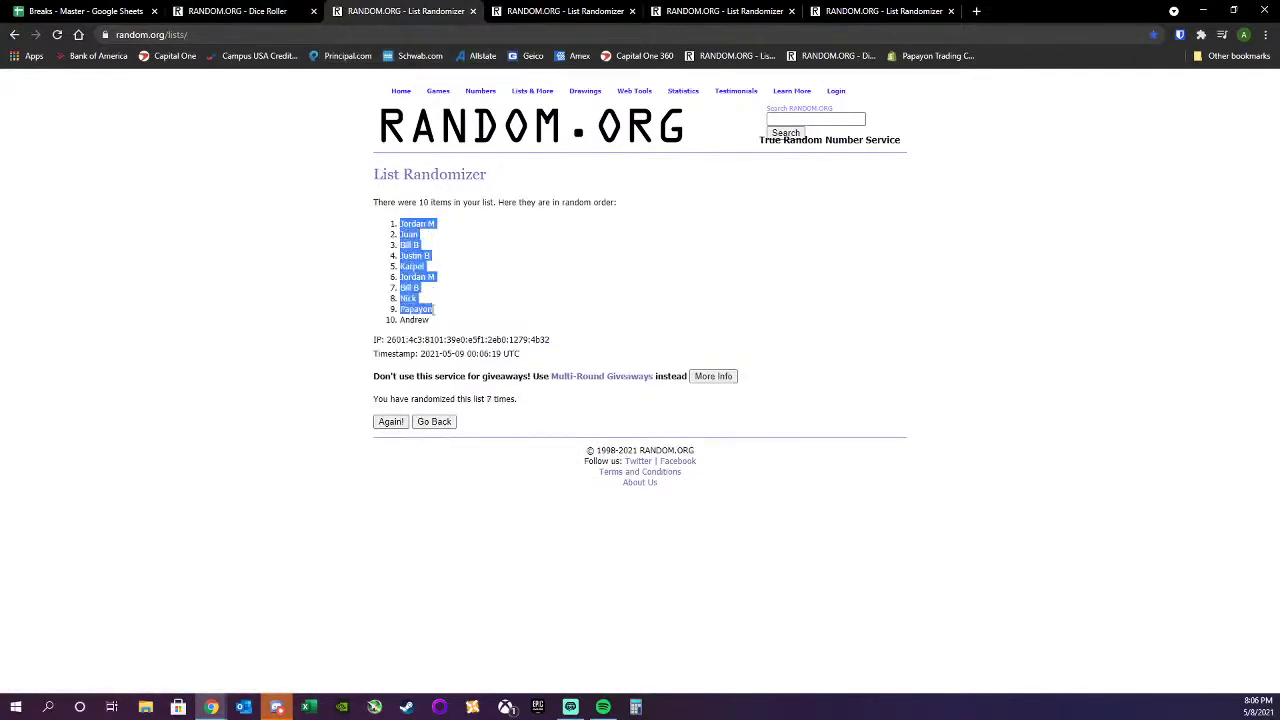
{"action": "right_click", "coordinate": [422, 305]}
{"action": "left_click", "coordinate": [443, 314]}
{"action": "left_click", "coordinate": [85, 10]}
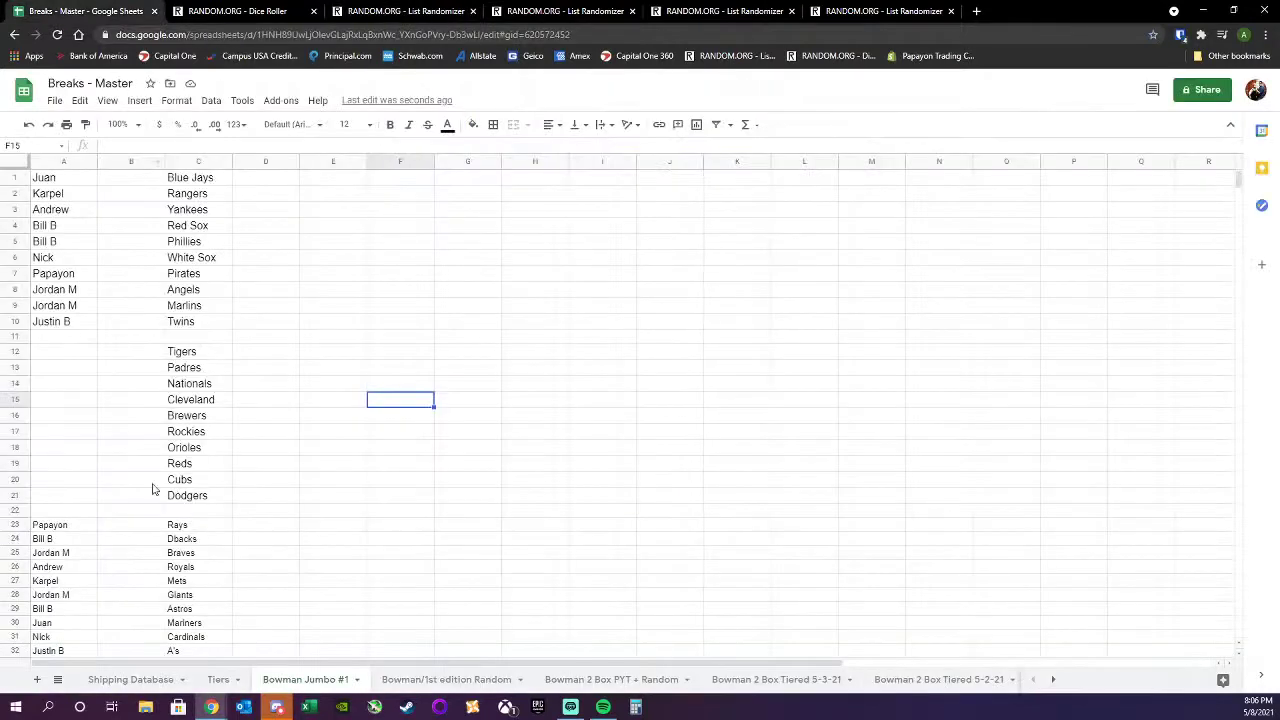
{"action": "right_click", "coordinate": [58, 352]}
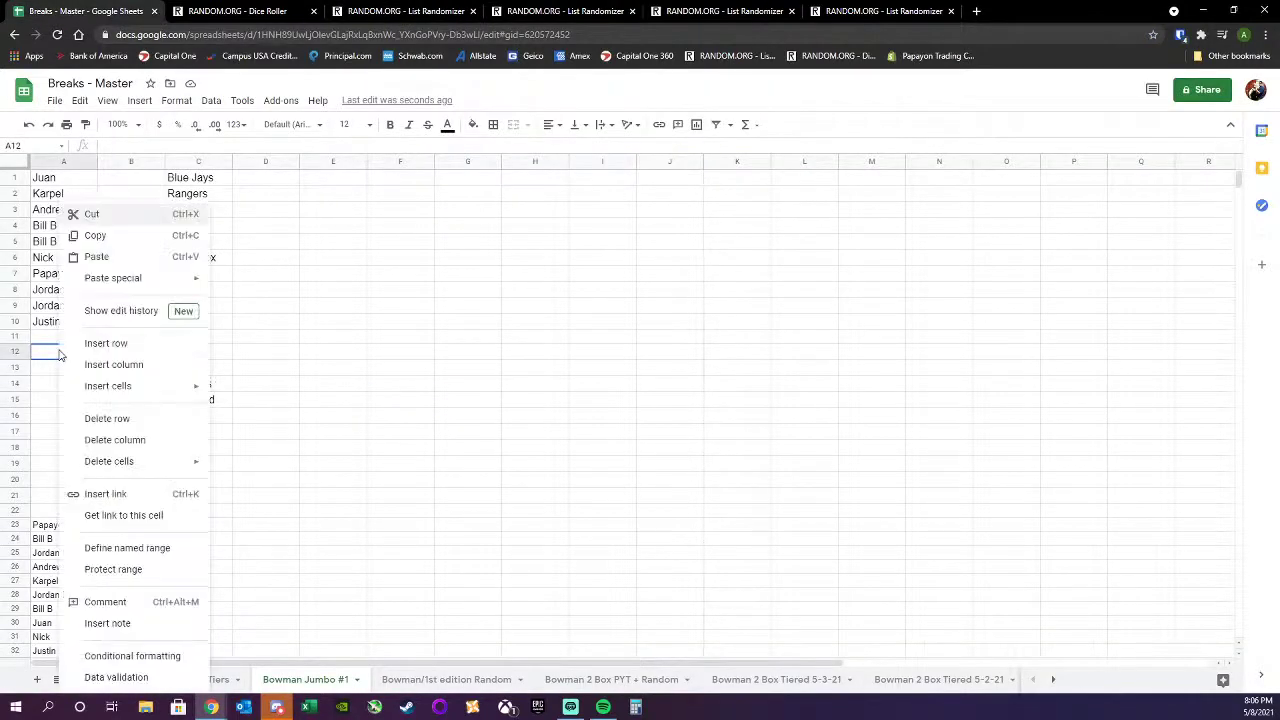
{"action": "left_click", "coordinate": [112, 260]}
{"action": "left_click", "coordinate": [409, 498]}
- Close the used participant randomizer page and roll the two dice for the next list
{"action": "left_click", "coordinate": [338, 11]}
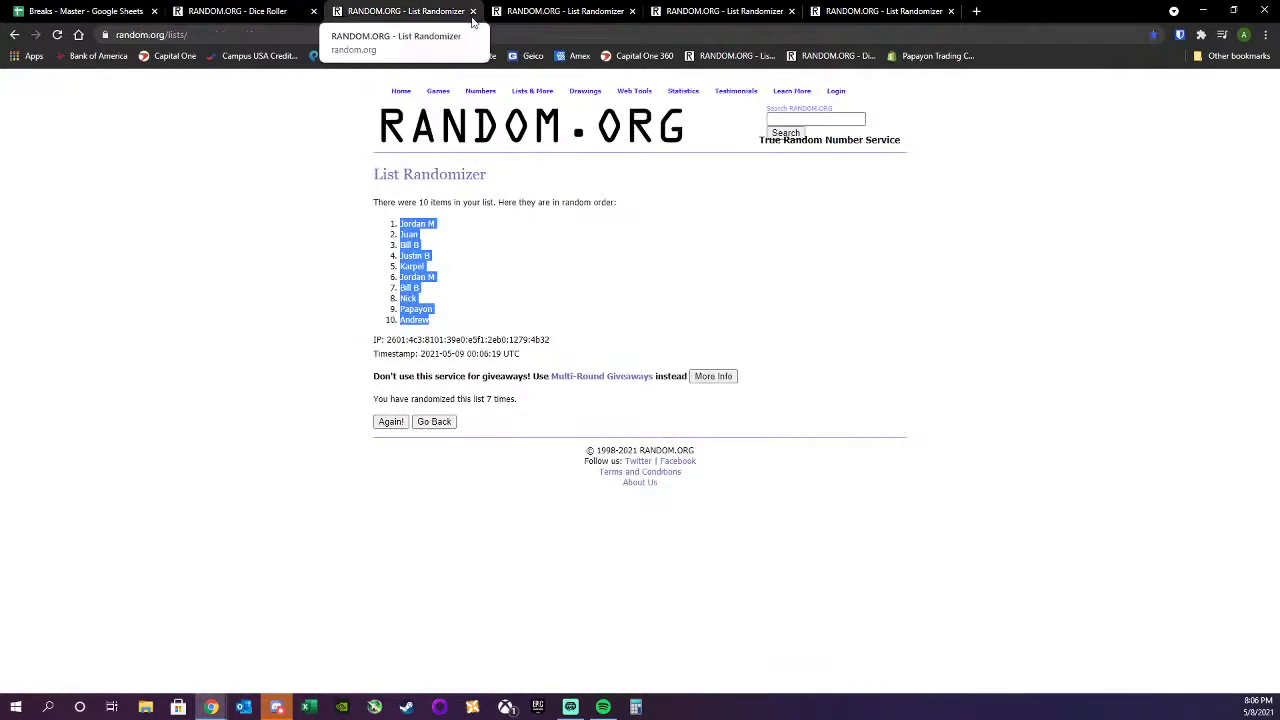
{"action": "key", "text": "ctrl+w"}
{"action": "left_click", "coordinate": [240, 11]}
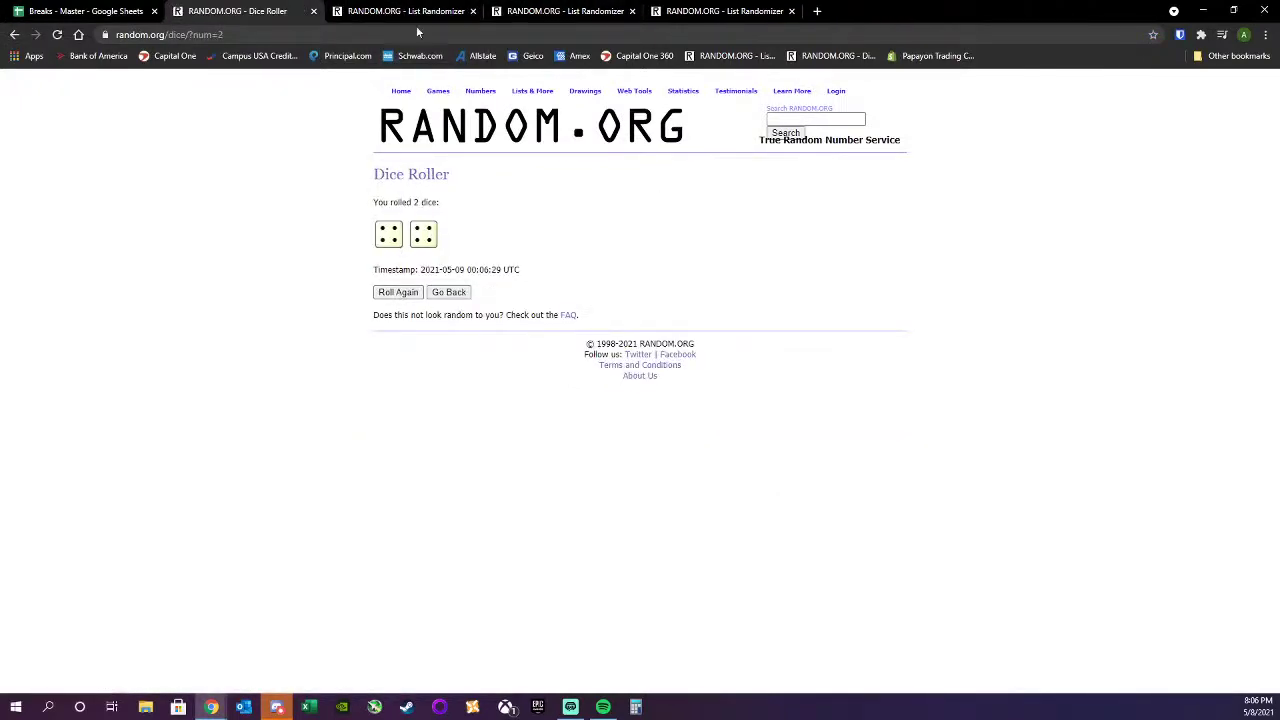
- Randomize the Tigers-to-Dodgers tier's list of ten teams eight times, rechecking the dice roll before the last round
{"action": "key", "text": "ctrl+Tab"}
{"action": "left_click", "coordinate": [401, 482]}
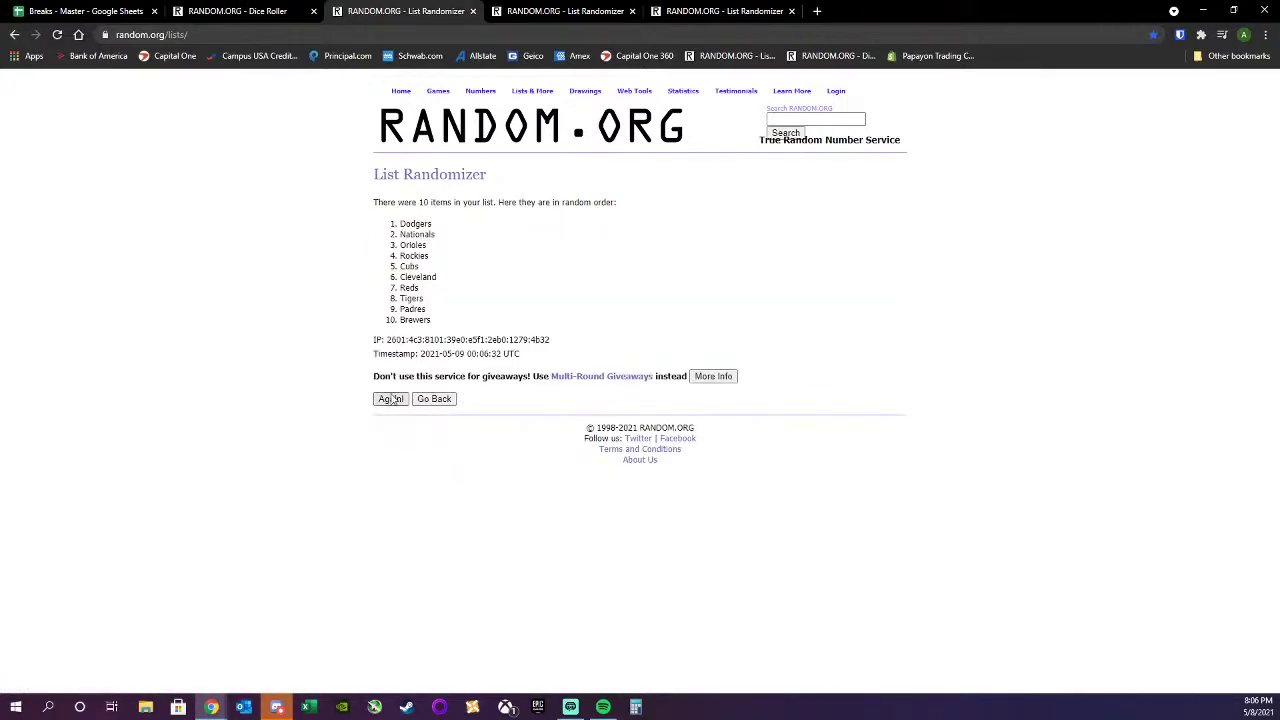
{"action": "left_click", "coordinate": [392, 399]}
{"action": "left_click", "coordinate": [392, 423]}
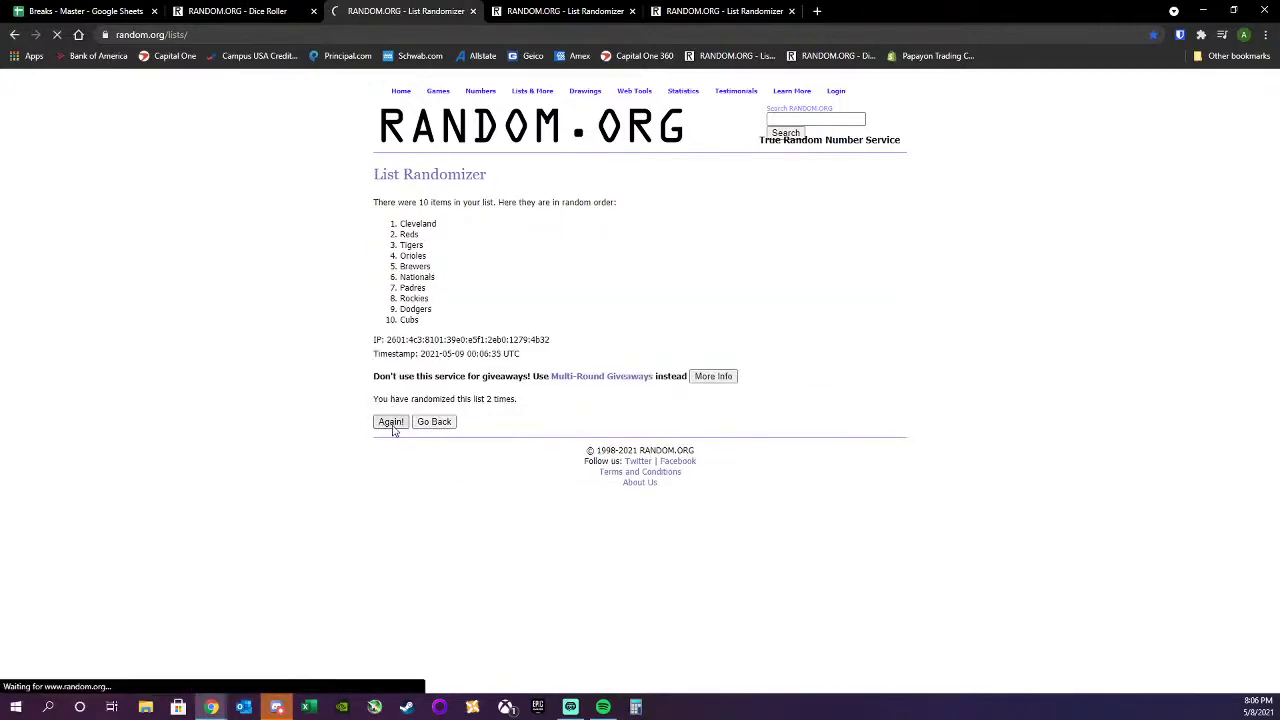
{"action": "left_click", "coordinate": [393, 427]}
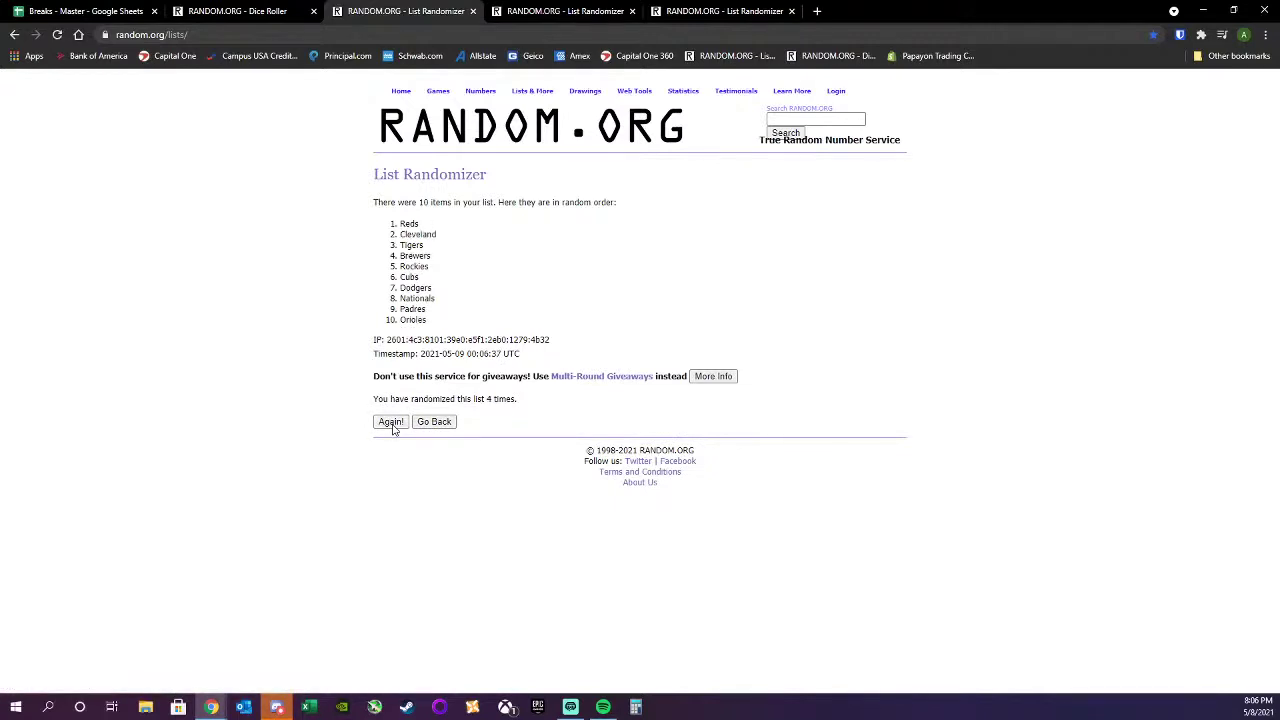
{"action": "left_click", "coordinate": [393, 427]}
{"action": "left_click", "coordinate": [405, 422]}
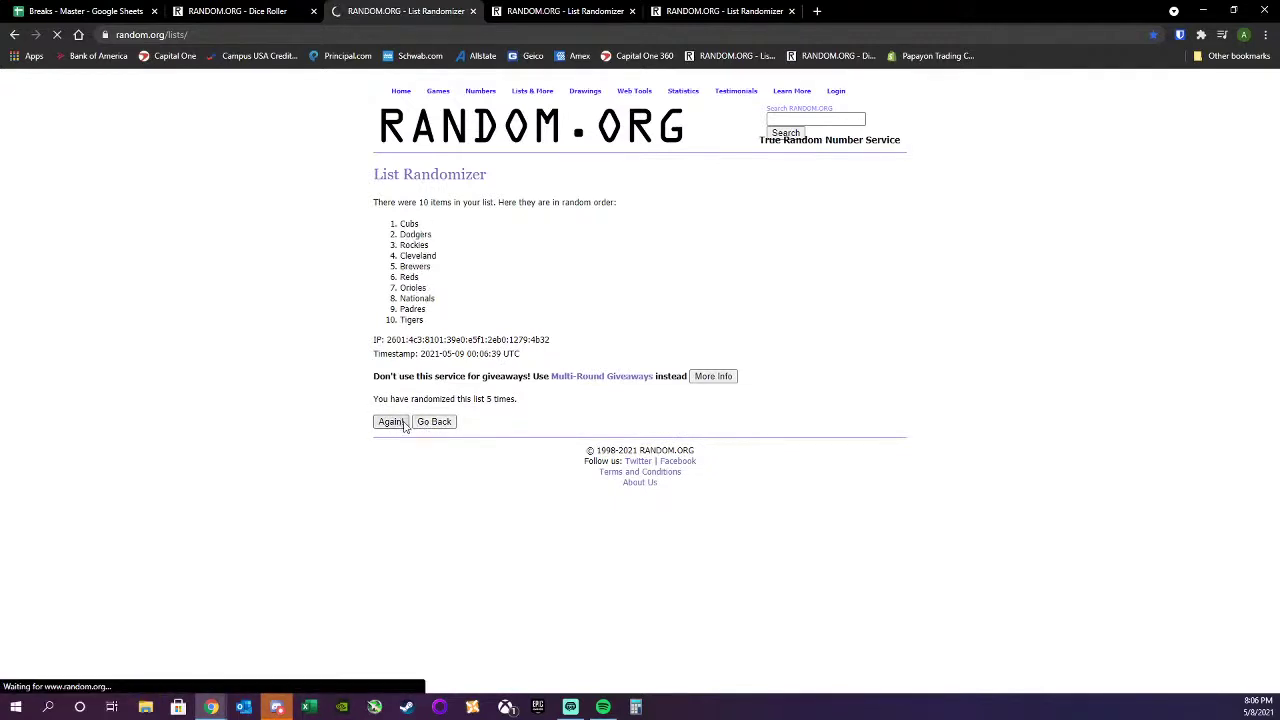
{"action": "left_click", "coordinate": [403, 424]}
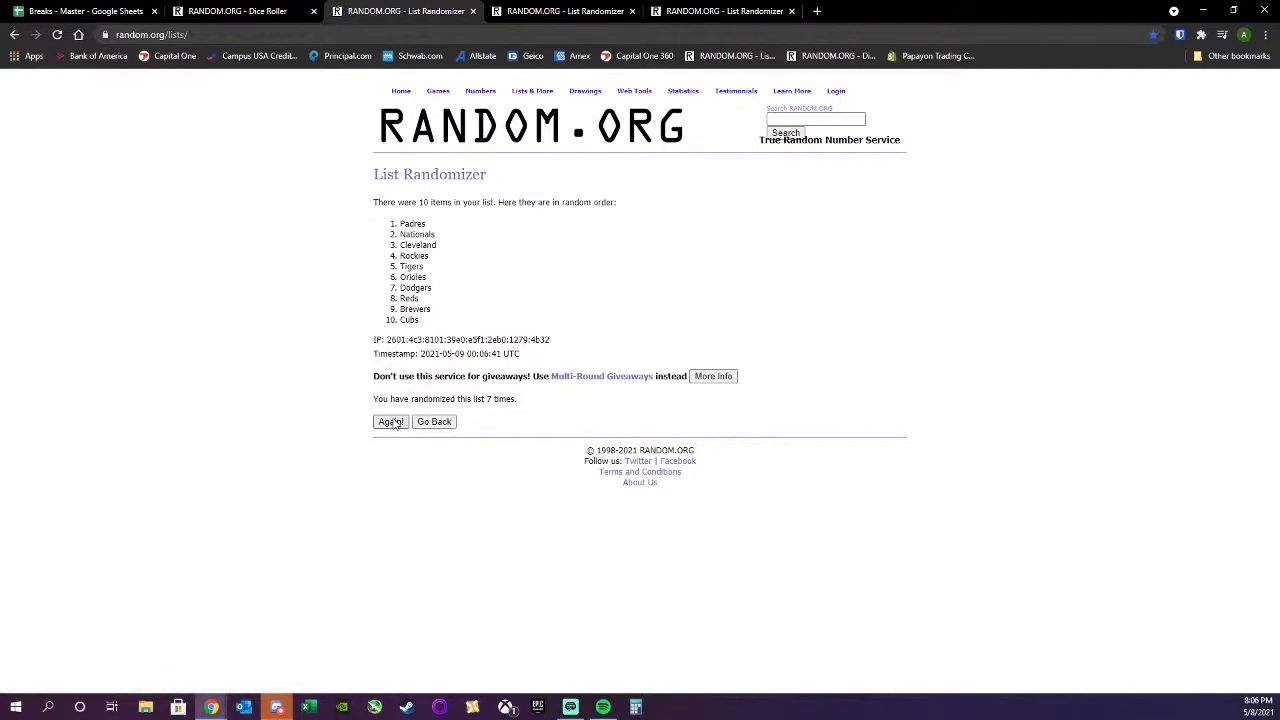
{"action": "left_click", "coordinate": [240, 11]}
{"action": "left_click", "coordinate": [380, 11]}
{"action": "left_click", "coordinate": [390, 421]}
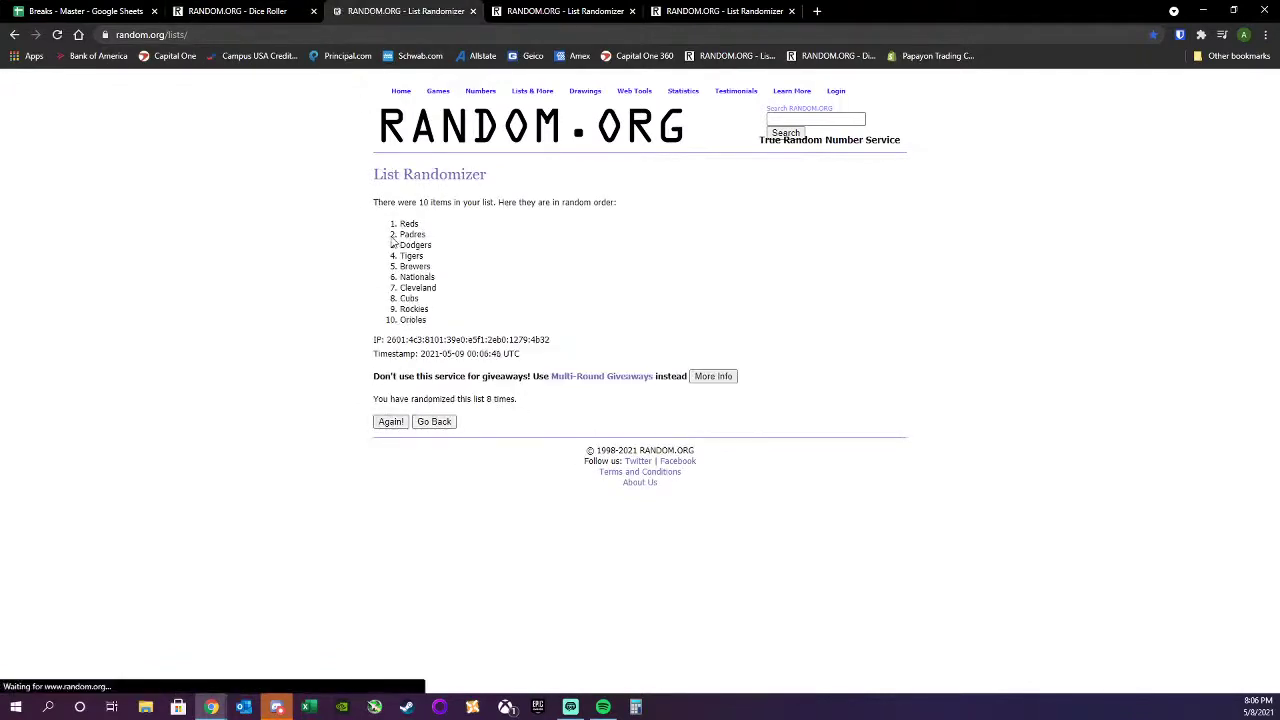
- Copy the ten shuffled team names and paste them over the middle tier's teams in the Bowman Jumbo #1 sheet starting at cell C12
{"action": "left_click_drag", "start_coordinate": [401, 222], "coordinate": [440, 326]}
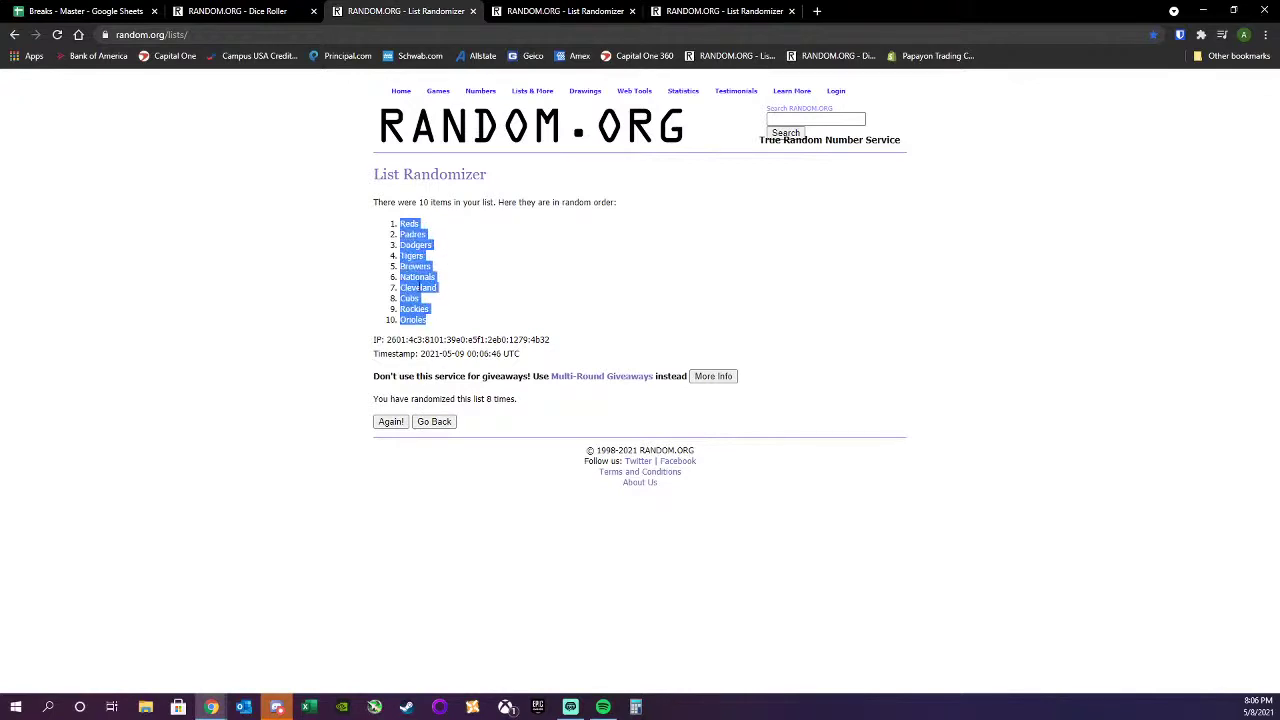
{"action": "right_click", "coordinate": [418, 287]}
{"action": "left_click", "coordinate": [440, 294]}
{"action": "left_click", "coordinate": [85, 11]}
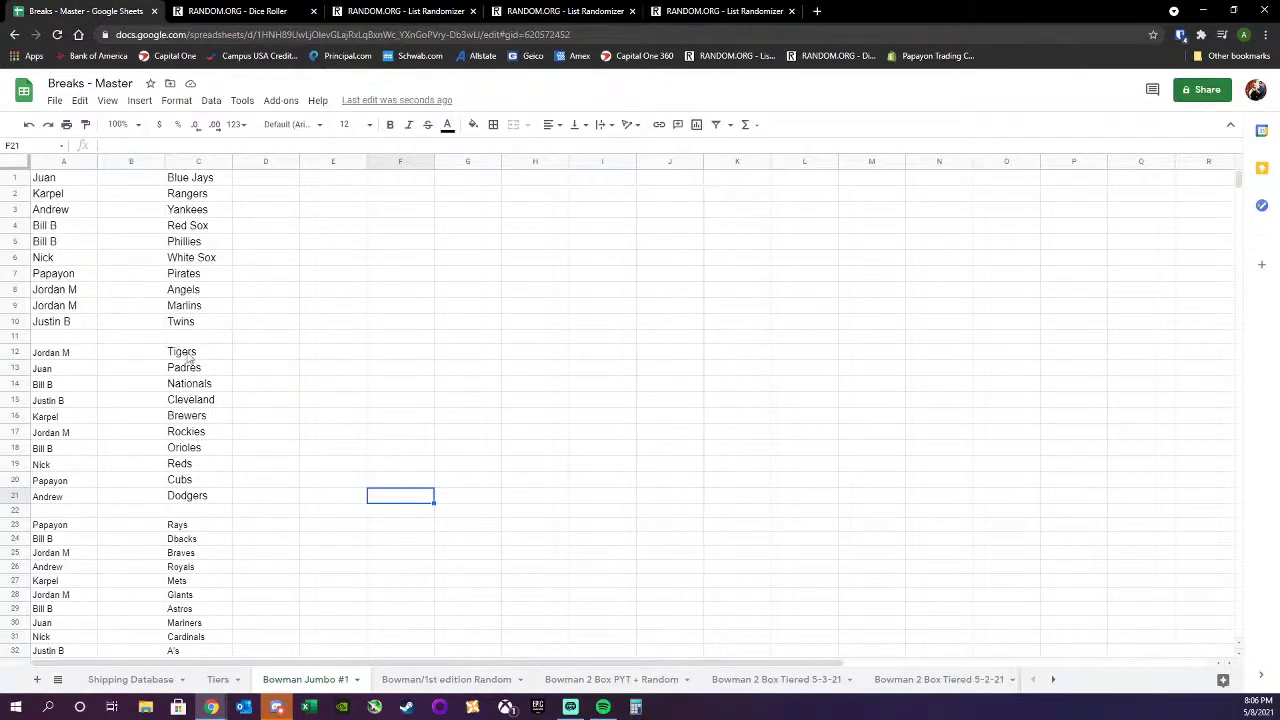
{"action": "right_click", "coordinate": [190, 356]}
{"action": "left_click", "coordinate": [254, 257]}
{"action": "left_click", "coordinate": [315, 378]}
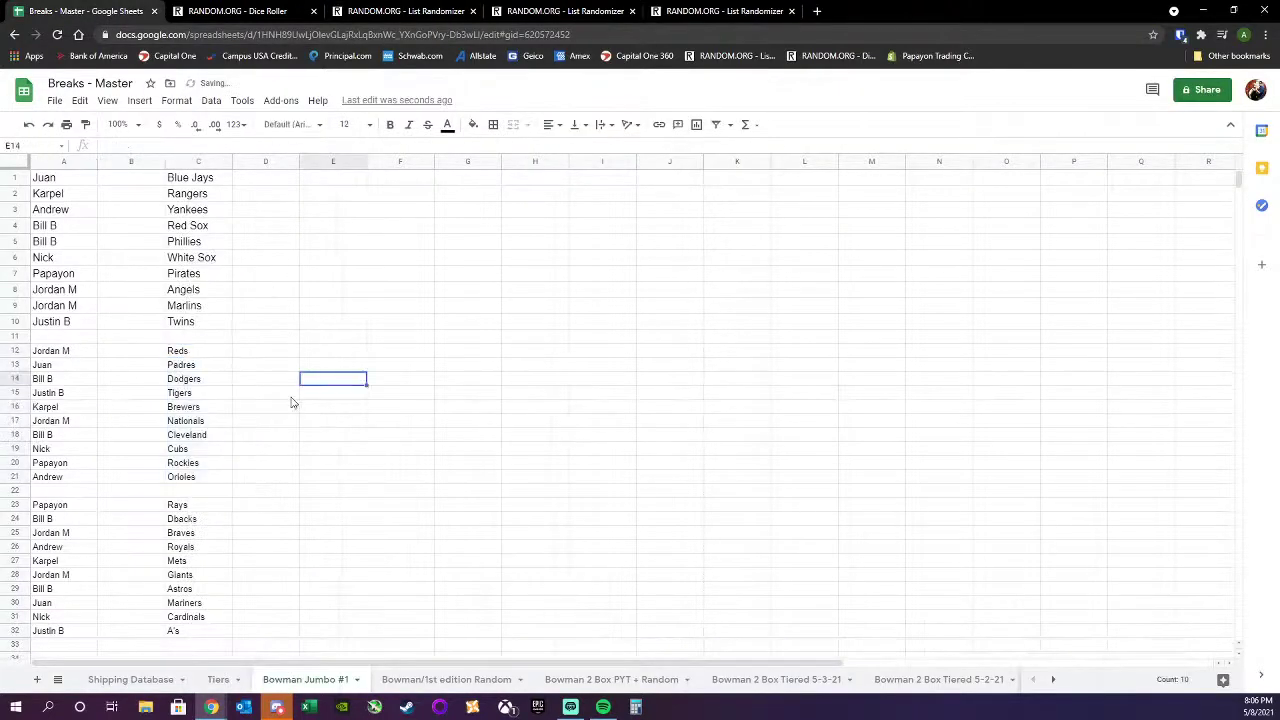
- Close the used middle-tier team randomizer page and roll the two dice again for the top tier's participant list
{"action": "left_click", "coordinate": [400, 11]}
{"action": "left_click", "coordinate": [473, 11]}
{"action": "left_click", "coordinate": [237, 11]}
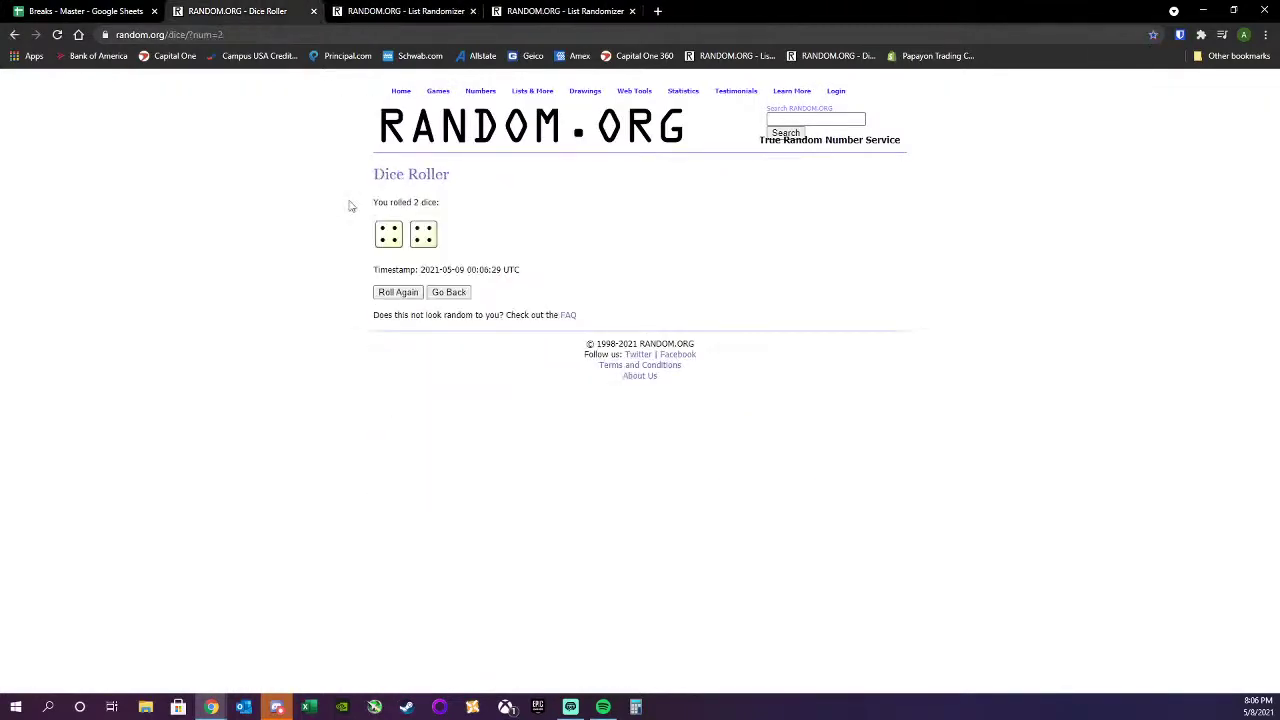
{"action": "left_click", "coordinate": [399, 292]}
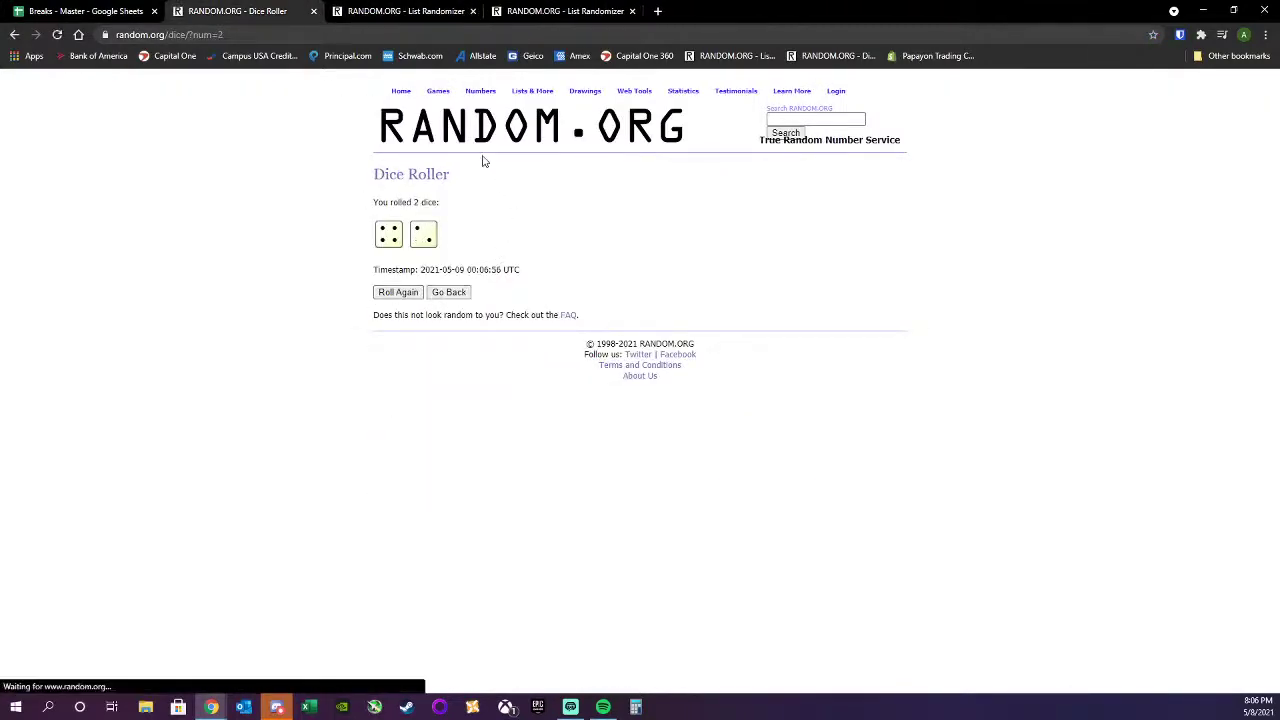
- Randomize the top tier's list of ten participant names six times to match the dice total
{"action": "left_click", "coordinate": [400, 11]}
{"action": "left_click", "coordinate": [421, 483]}
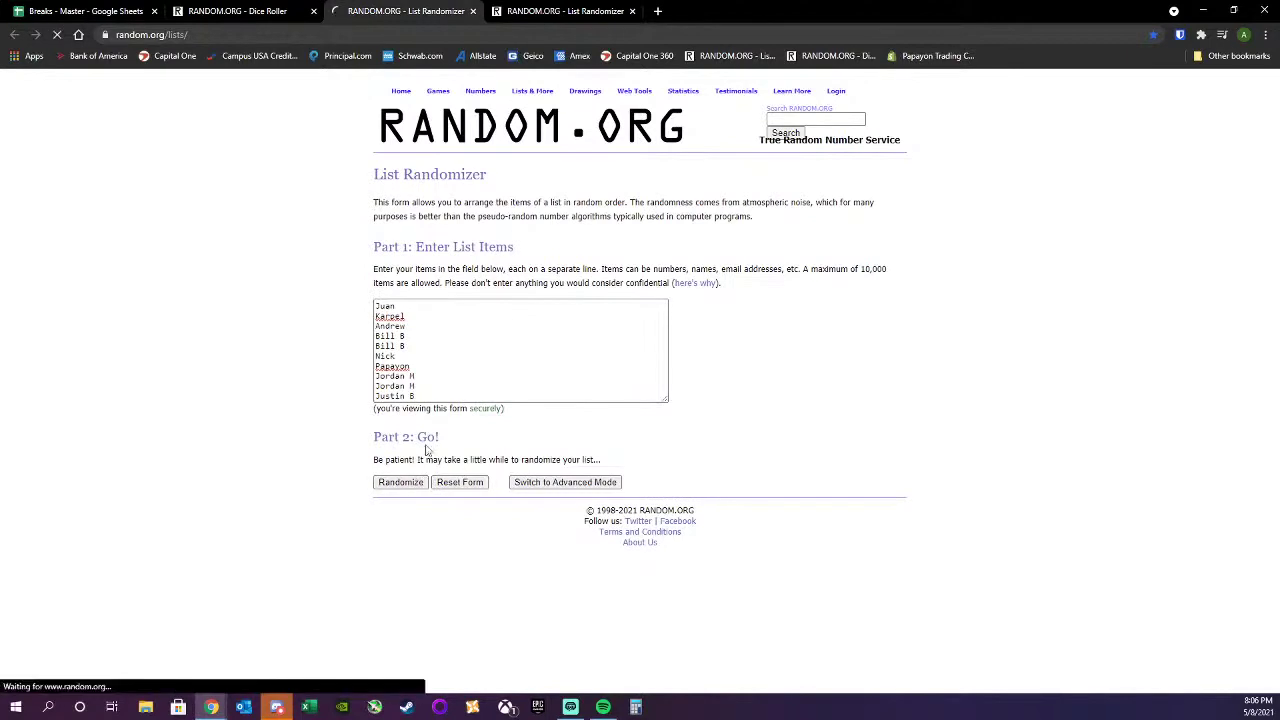
{"action": "left_click", "coordinate": [396, 401]}
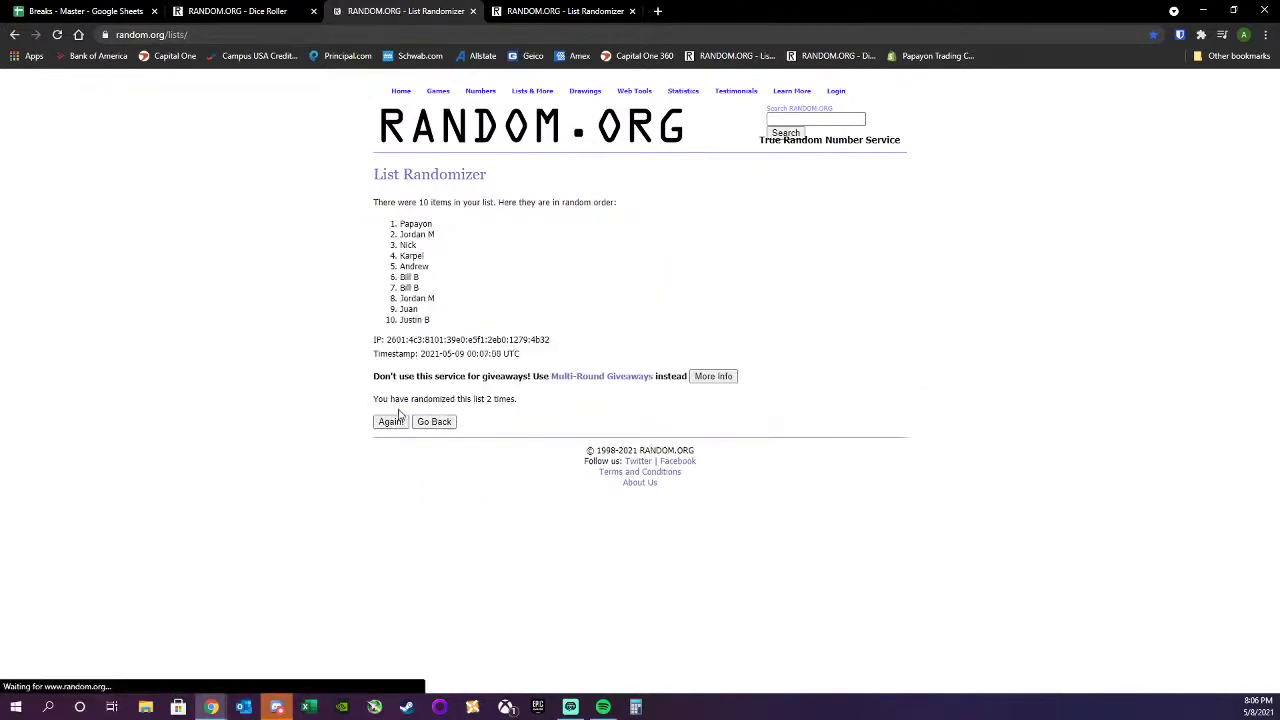
{"action": "left_click", "coordinate": [392, 422]}
{"action": "left_click", "coordinate": [396, 424]}
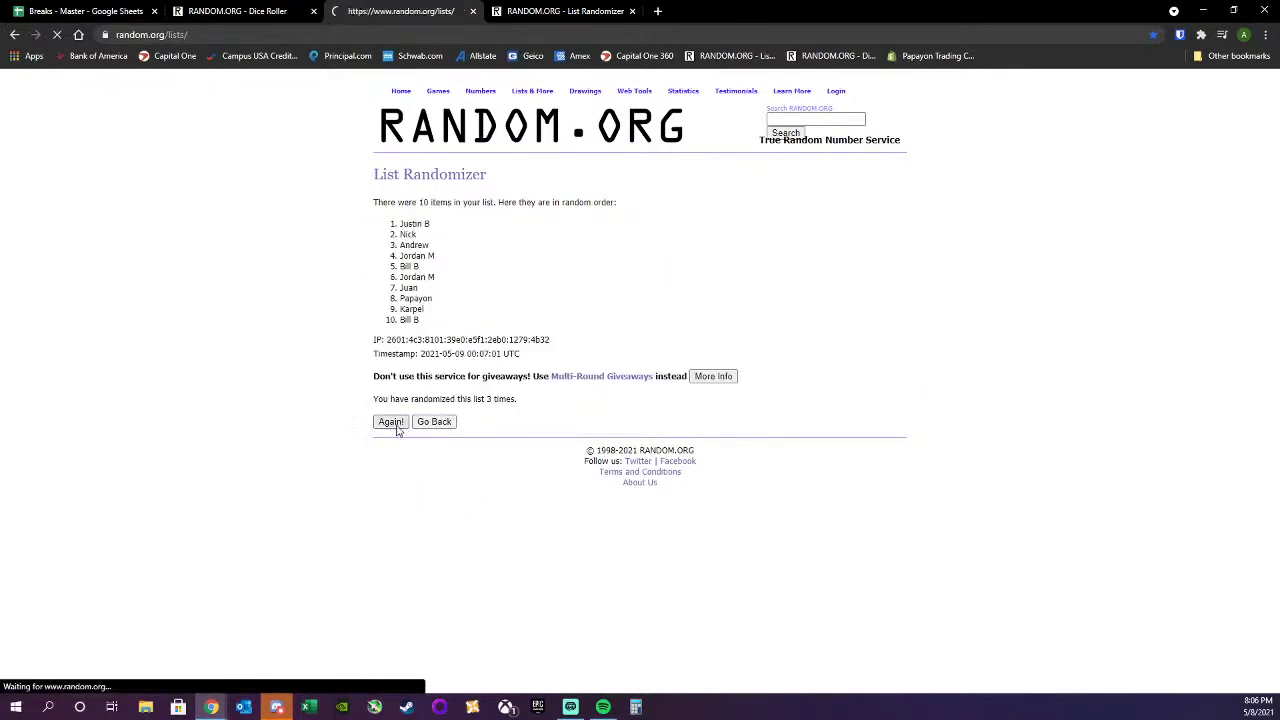
{"action": "left_click", "coordinate": [388, 422]}
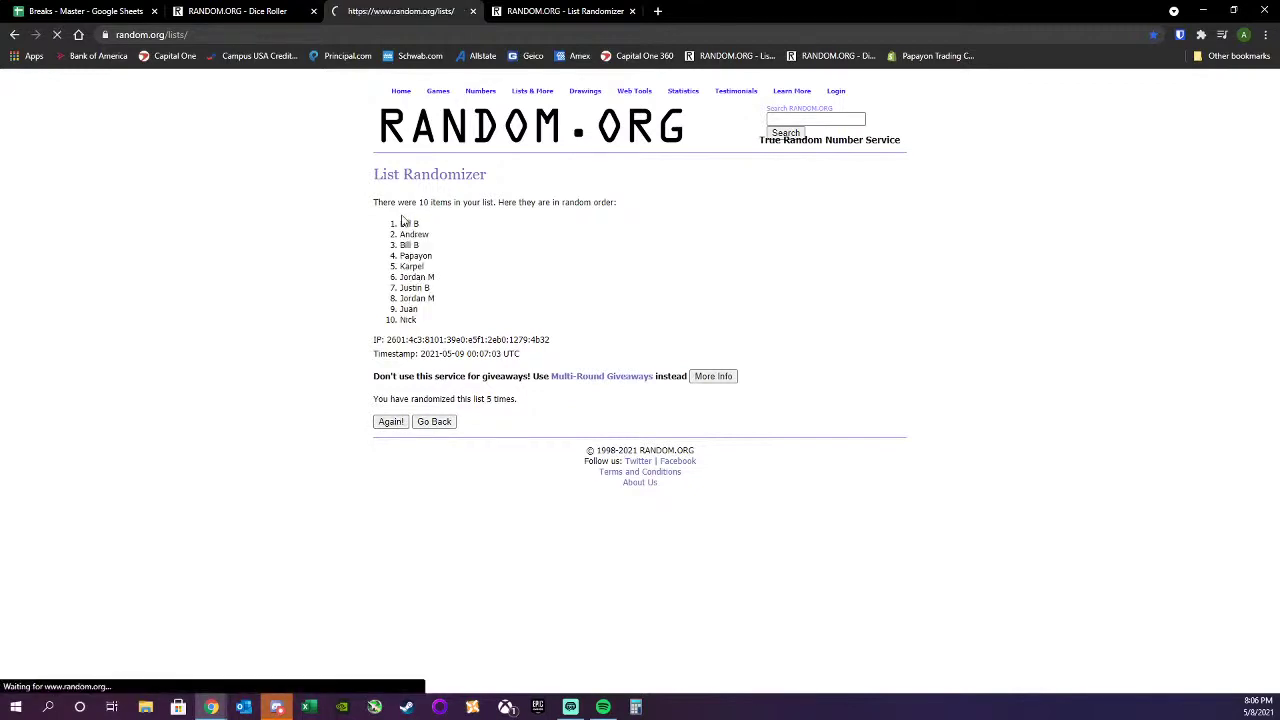
- Copy the ten shuffled participant names and paste them into the Bowman Jumbo #1 sheet starting at cell A1
{"action": "left_click_drag", "start_coordinate": [401, 222], "coordinate": [438, 318]}
{"action": "right_click", "coordinate": [418, 286]}
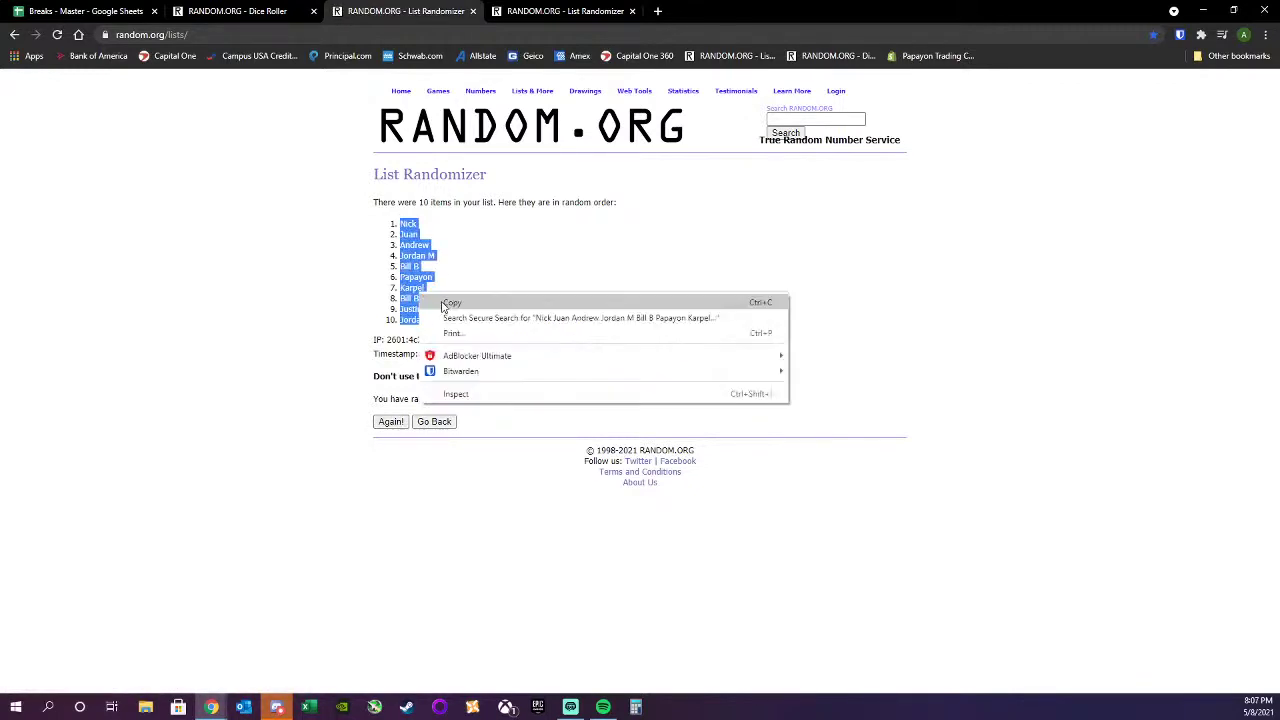
{"action": "left_click", "coordinate": [440, 302]}
{"action": "left_click", "coordinate": [85, 11]}
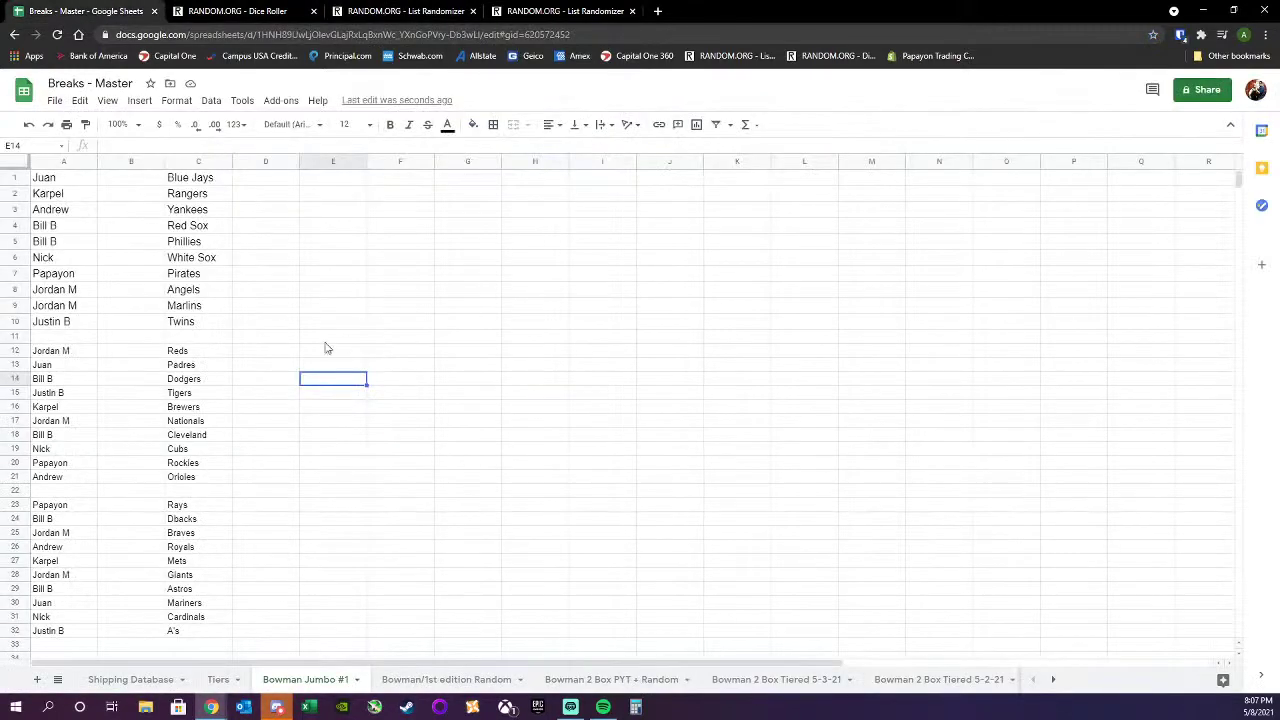
{"action": "right_click", "coordinate": [83, 183]}
{"action": "left_click", "coordinate": [140, 234]}
{"action": "left_click", "coordinate": [325, 278]}
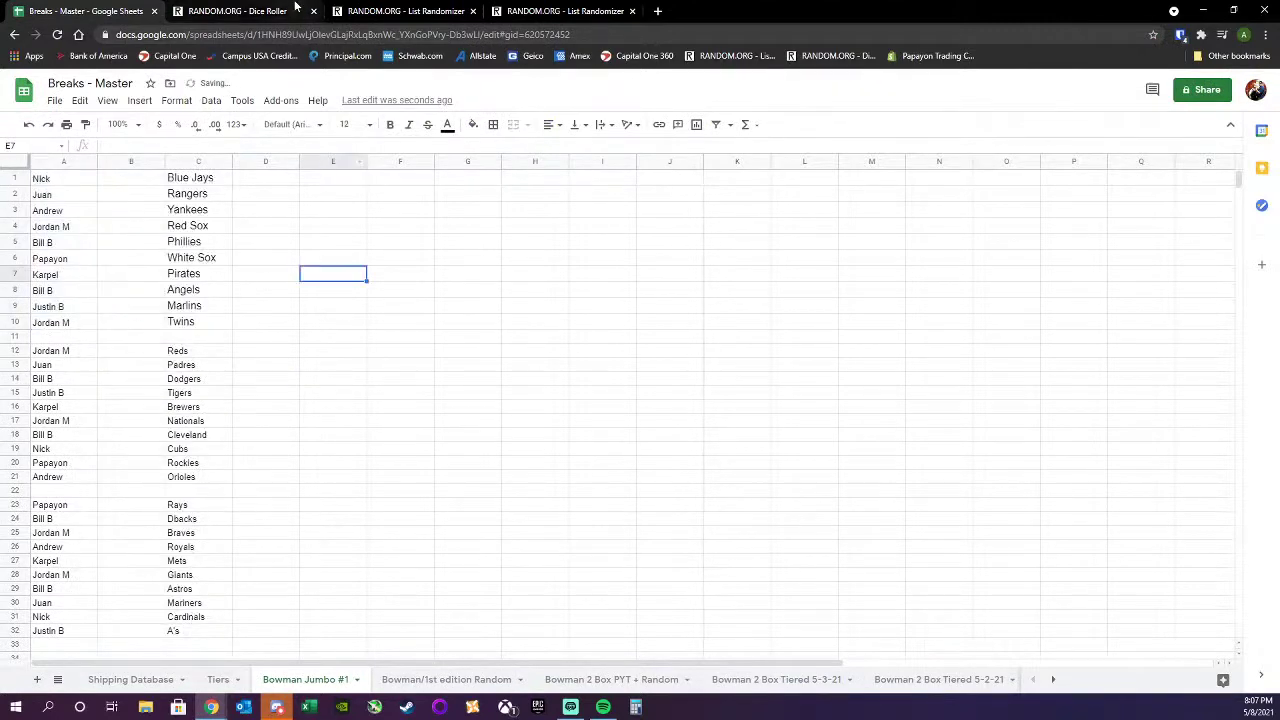
- Close the used top-tier participant randomizer page and roll the two dice for the last team list
{"action": "left_click", "coordinate": [462, 13]}
{"action": "left_click", "coordinate": [472, 11]}
{"action": "left_click", "coordinate": [290, 11]}
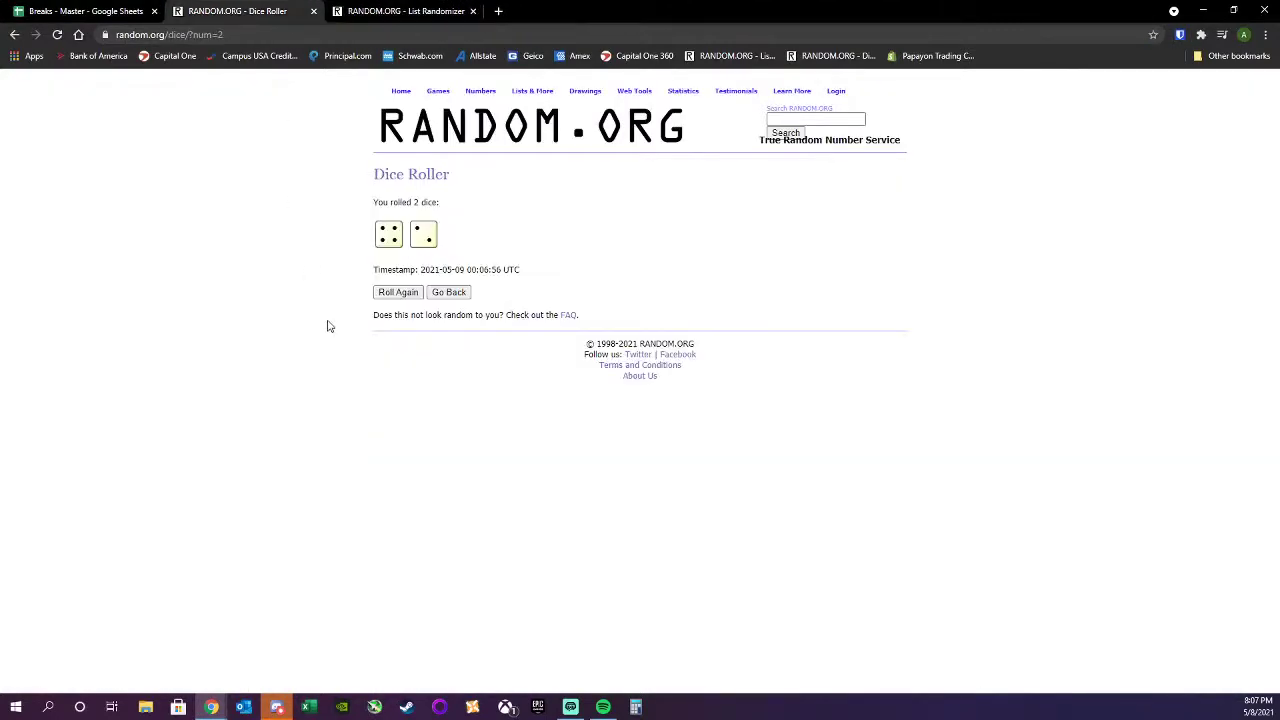
{"action": "left_click", "coordinate": [398, 292]}
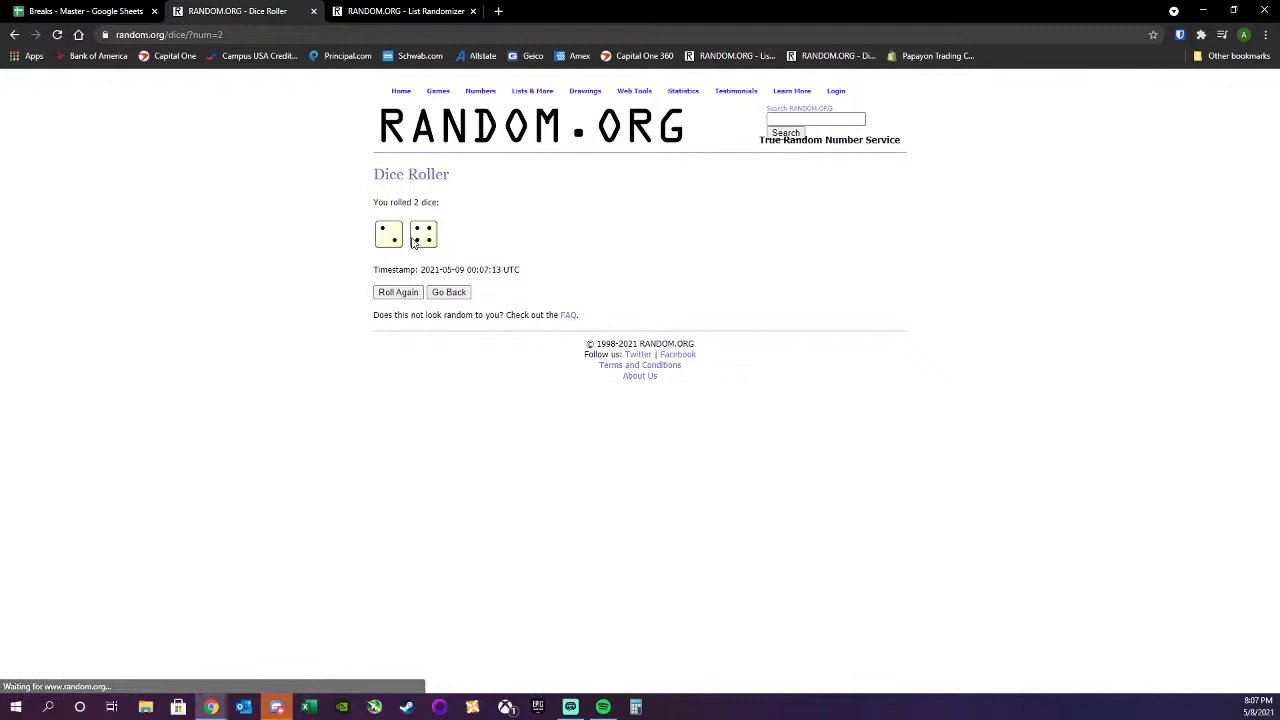
- Randomize the Blue Jays-to-Twins list of ten teams six times to match the dice total
{"action": "left_click", "coordinate": [410, 11]}
{"action": "left_click", "coordinate": [419, 485]}
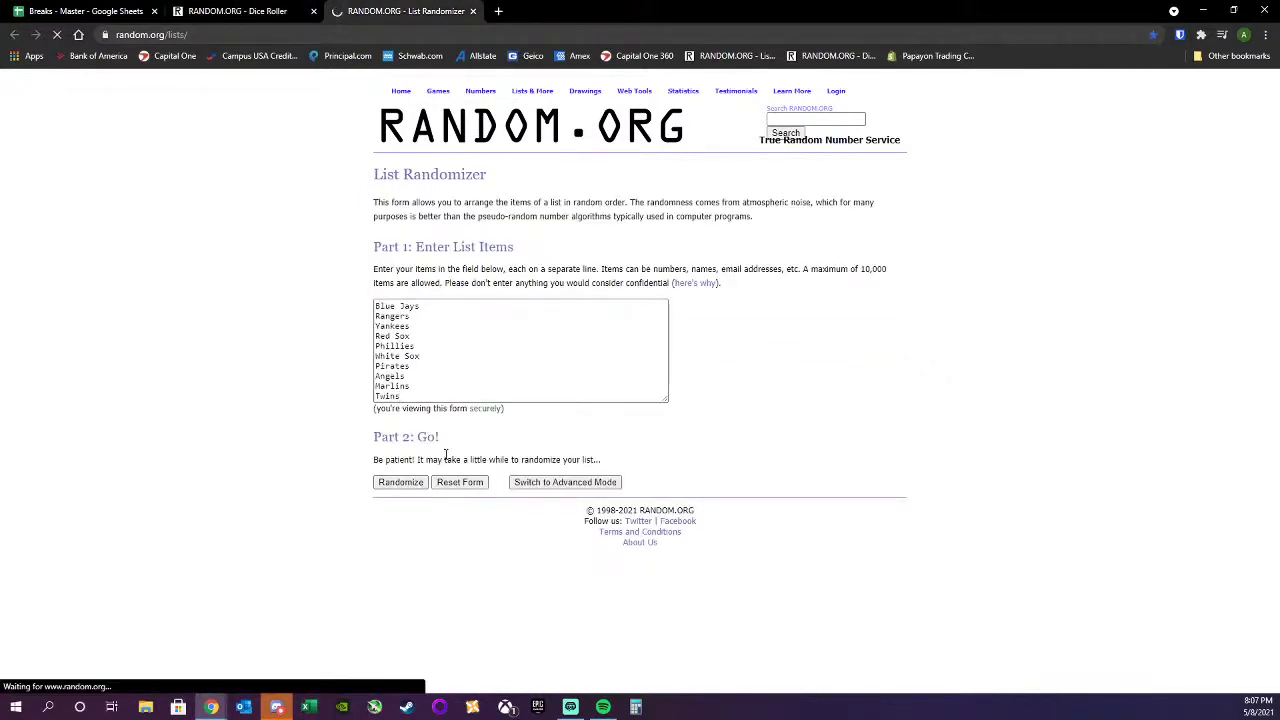
{"action": "left_click", "coordinate": [396, 400]}
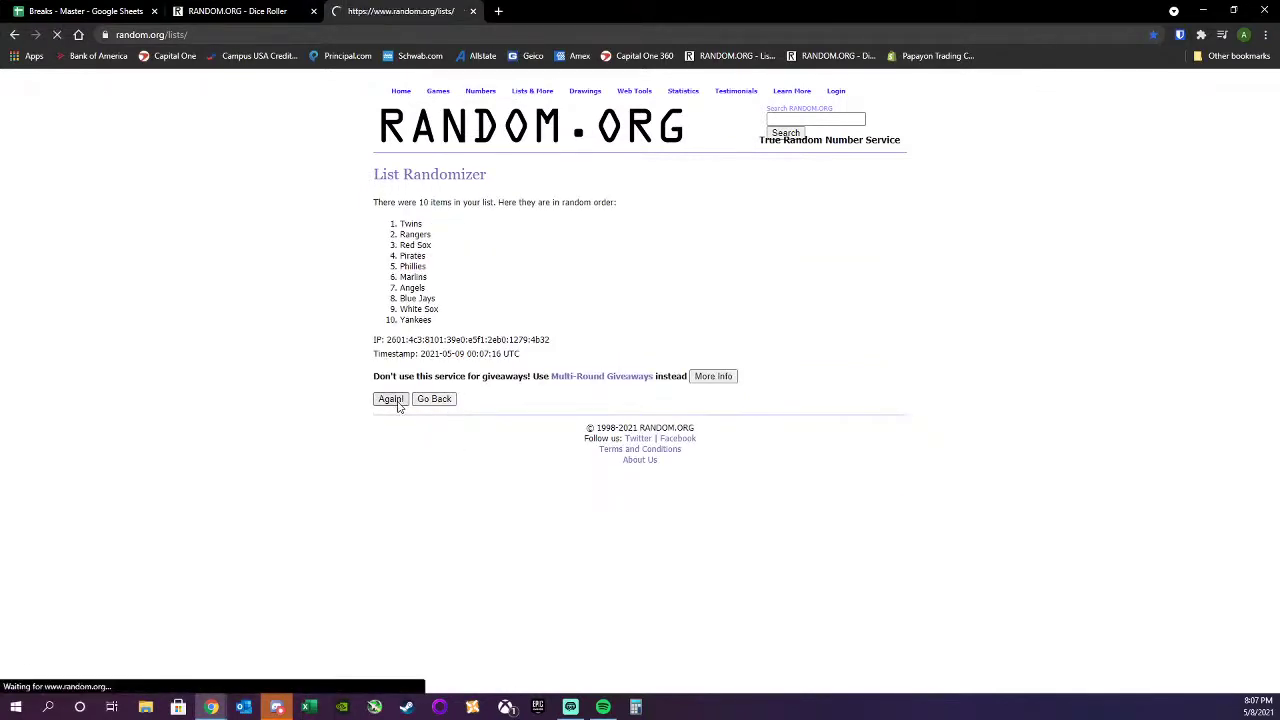
{"action": "left_click", "coordinate": [397, 422]}
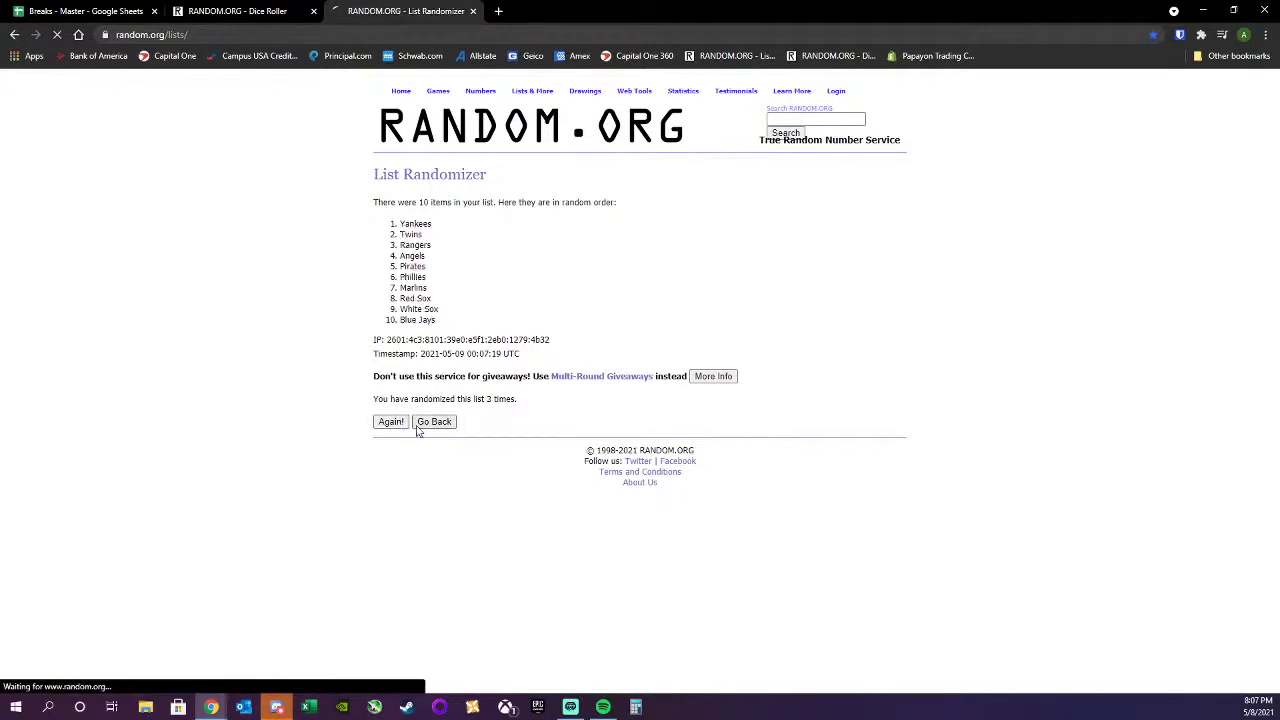
{"action": "left_click", "coordinate": [390, 423]}
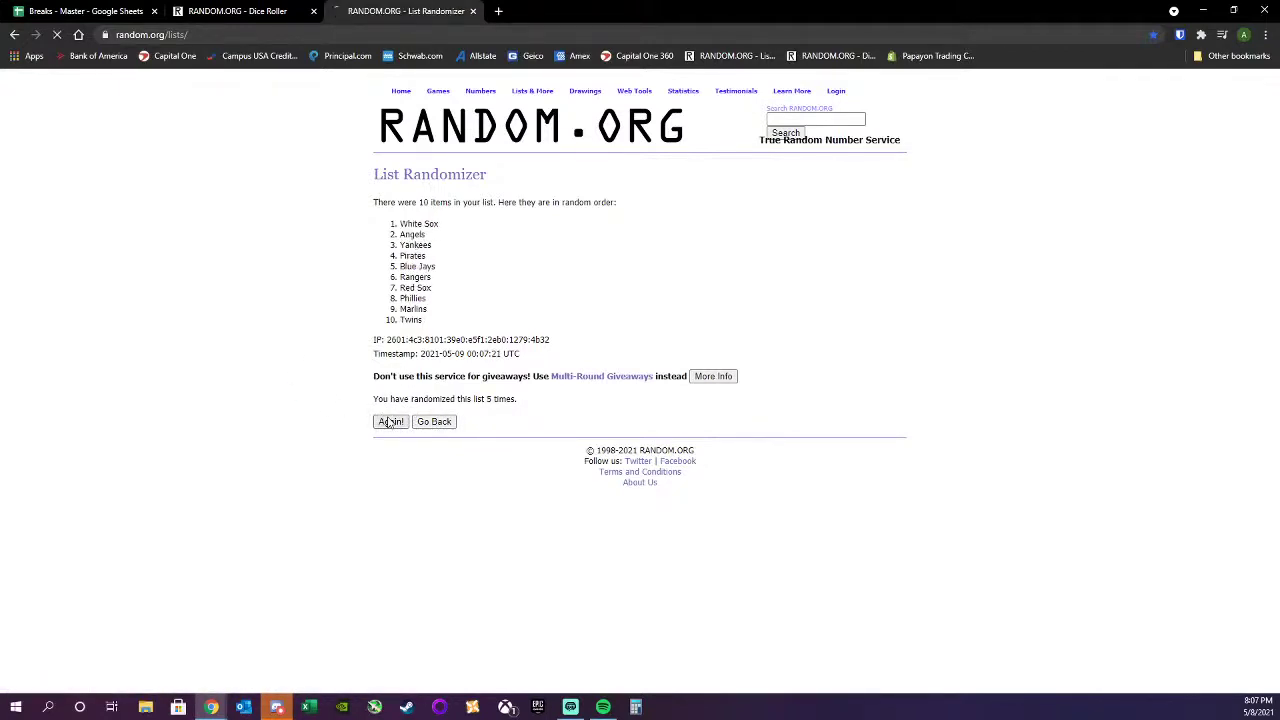
- Copy the ten shuffled top-tier team names and paste them into the Bowman Jumbo #1 sheet starting at cell C1
{"action": "left_click_drag", "start_coordinate": [400, 223], "coordinate": [443, 328]}
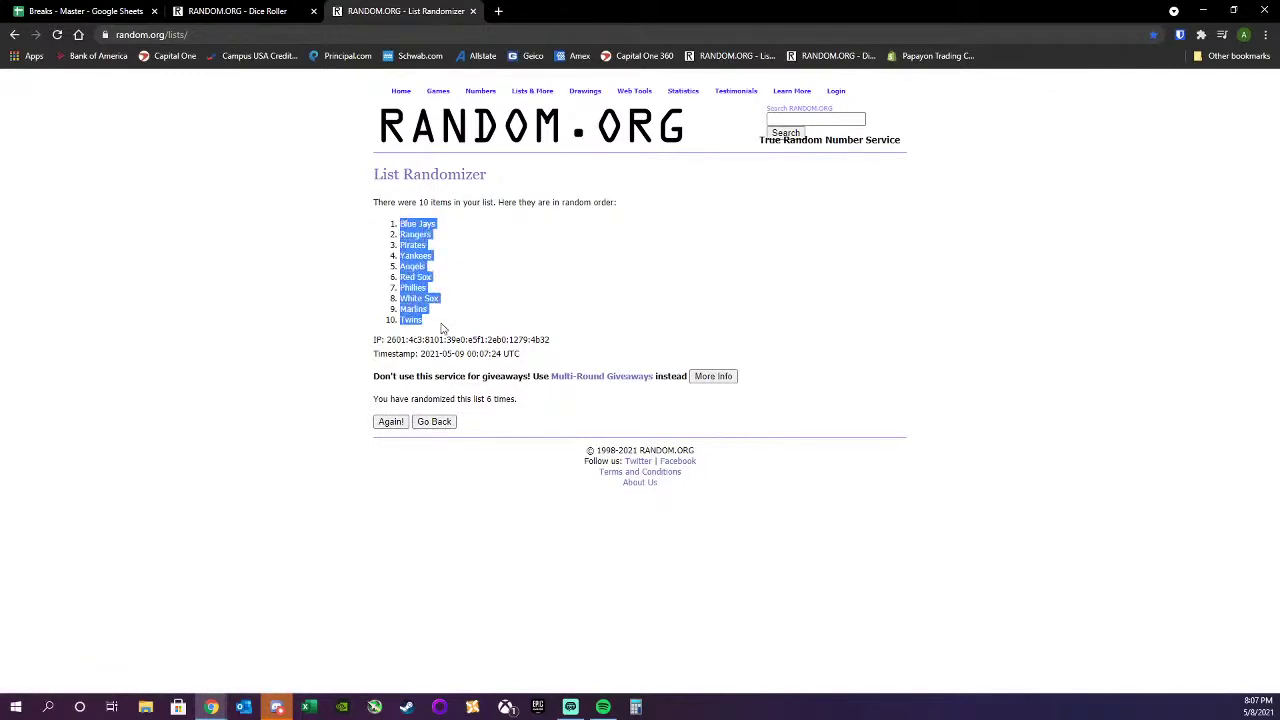
{"action": "right_click", "coordinate": [424, 297]}
{"action": "left_click", "coordinate": [447, 305]}
{"action": "left_click", "coordinate": [65, 10]}
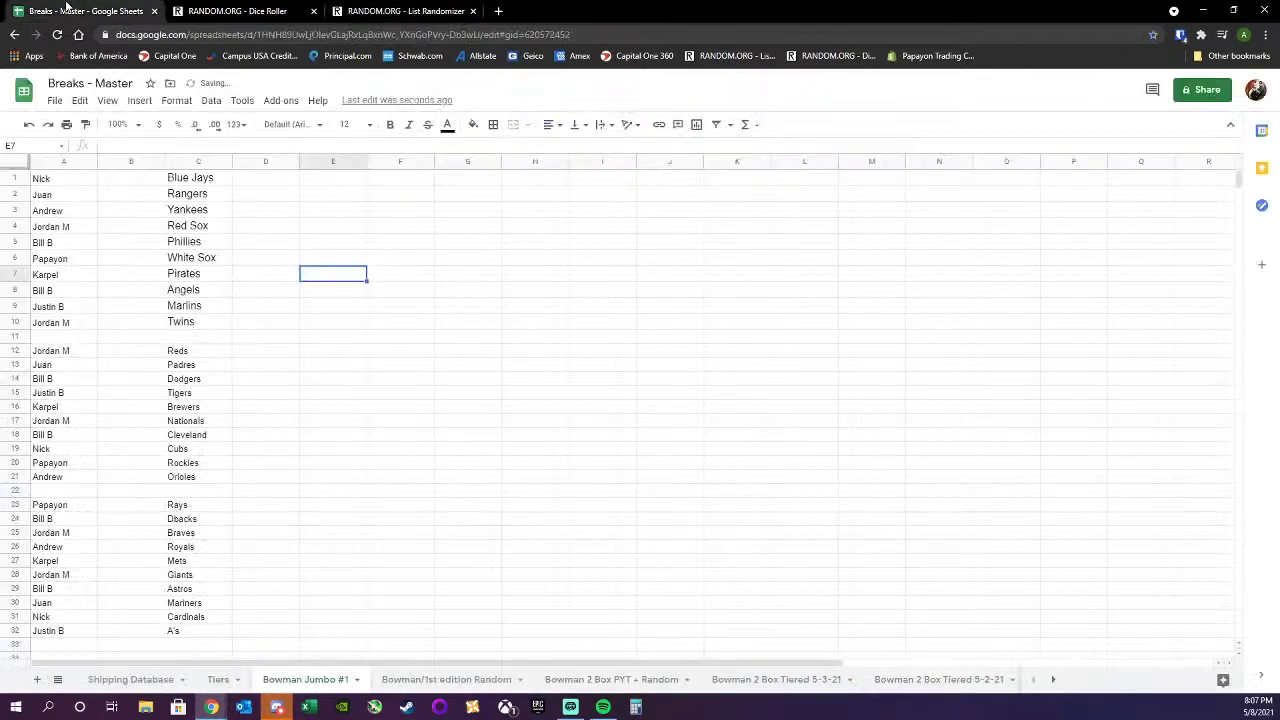
{"action": "left_click", "coordinate": [190, 178]}
{"action": "right_click", "coordinate": [185, 178]}
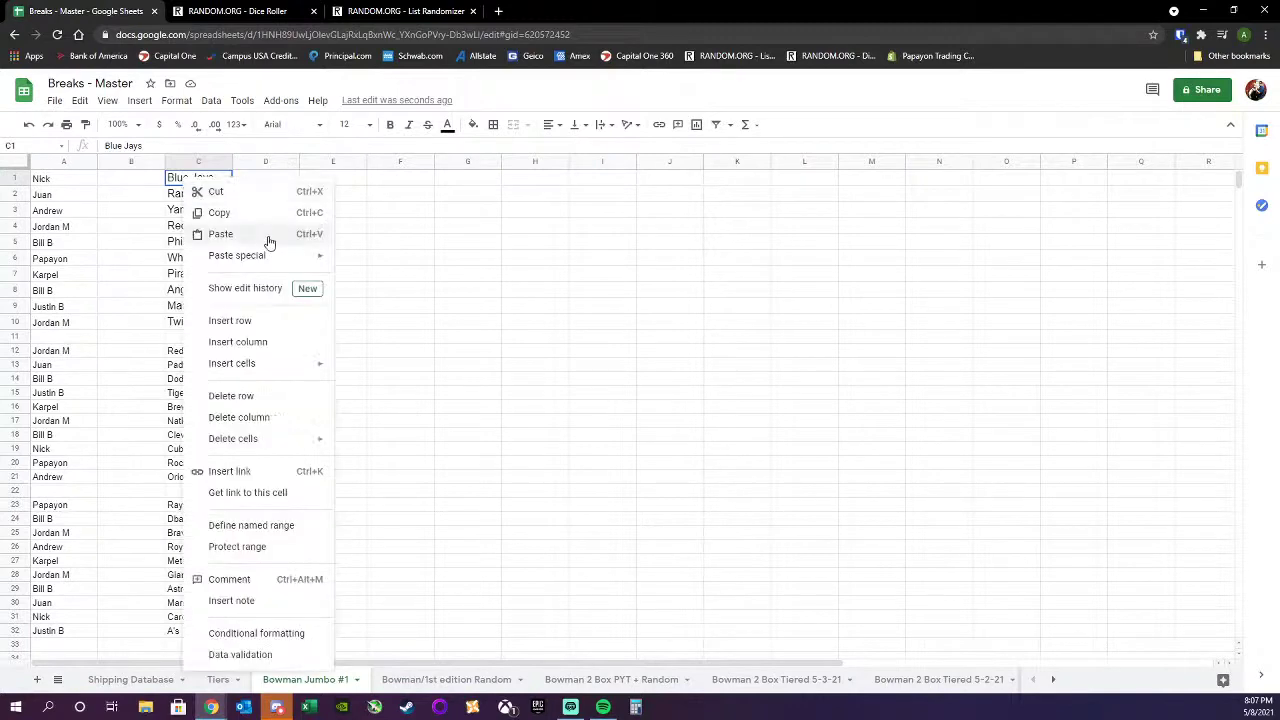
{"action": "left_click", "coordinate": [266, 240]}
{"action": "left_click", "coordinate": [358, 315]}
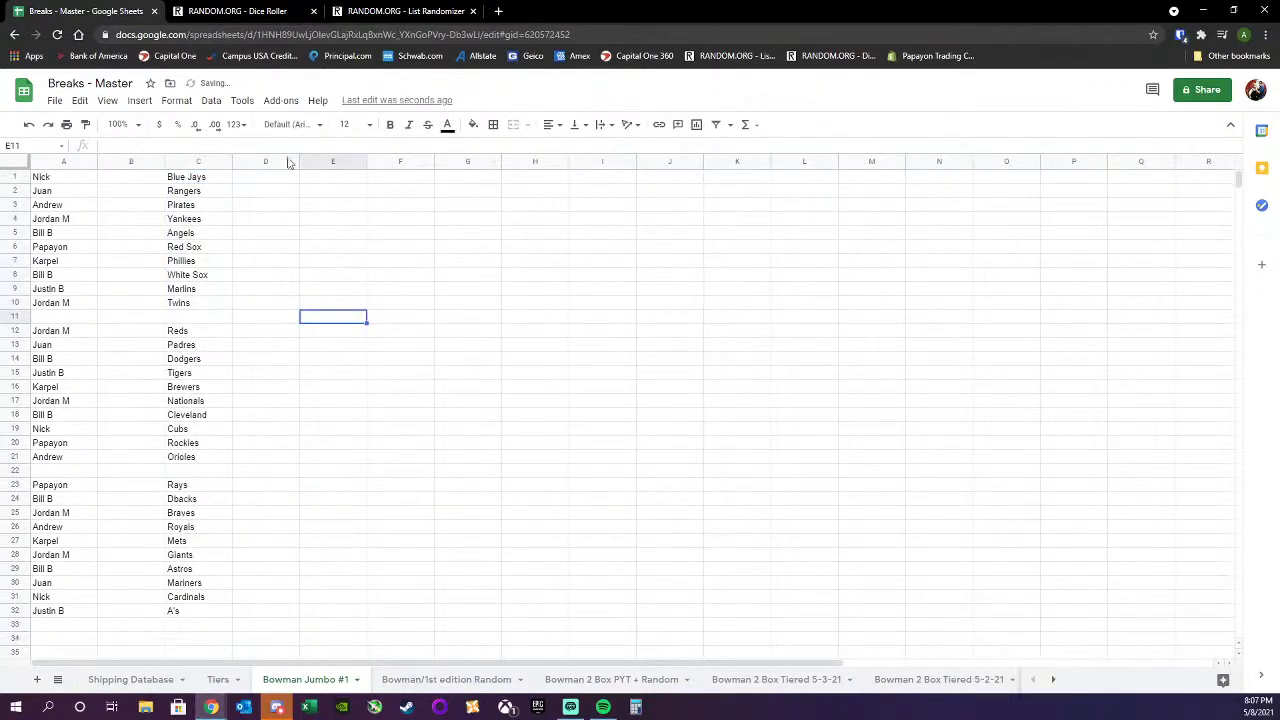
- Delete the two blank separator rows between the three tiers, first row 11 and then row 21
{"action": "left_click", "coordinate": [16, 317]}
{"action": "right_click", "coordinate": [16, 317]}
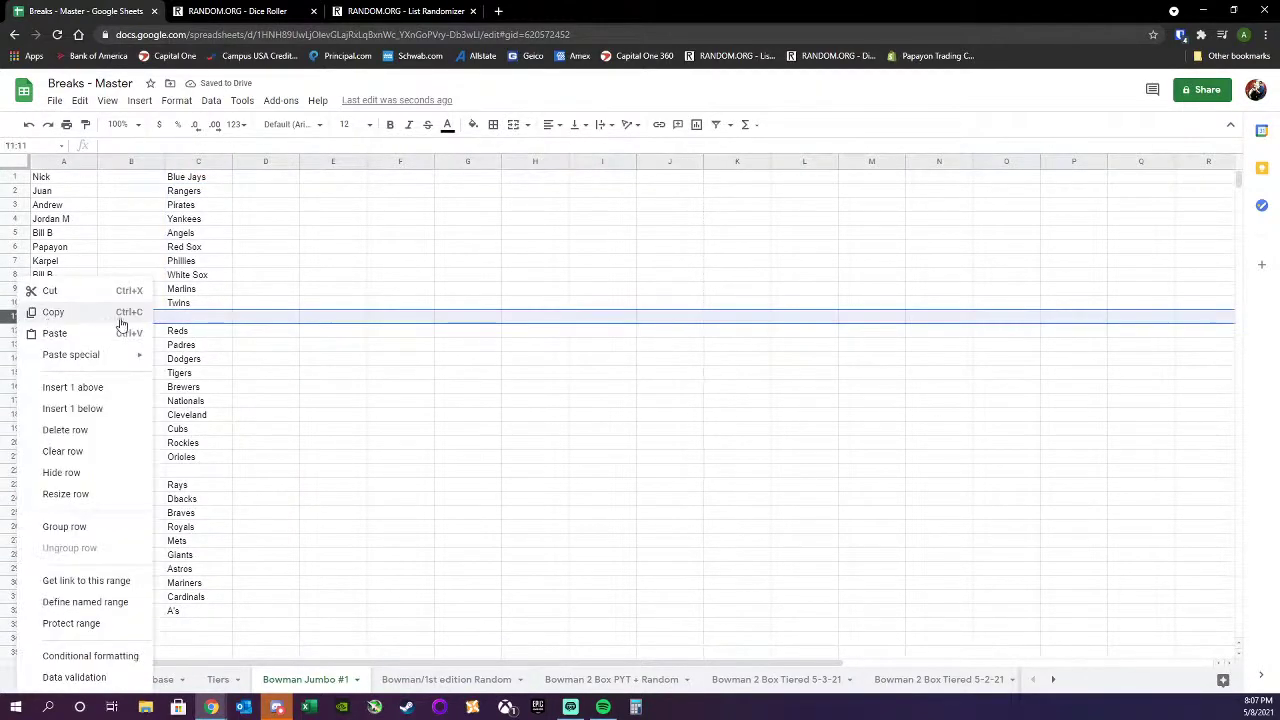
{"action": "left_click", "coordinate": [105, 430]}
{"action": "right_click", "coordinate": [16, 456]}
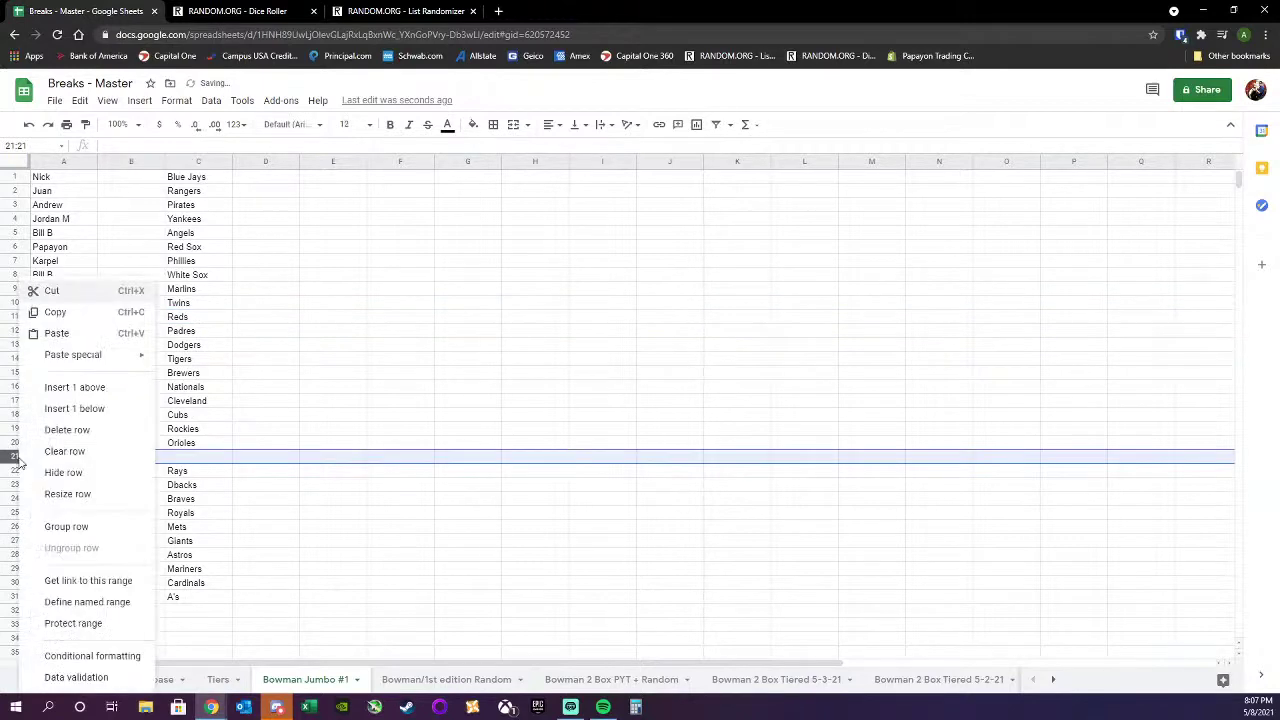
{"action": "left_click", "coordinate": [78, 430]}
- Delete the empty column B so the team names sit directly beside the participant names
{"action": "left_click", "coordinate": [130, 162]}
{"action": "right_click", "coordinate": [130, 162]}
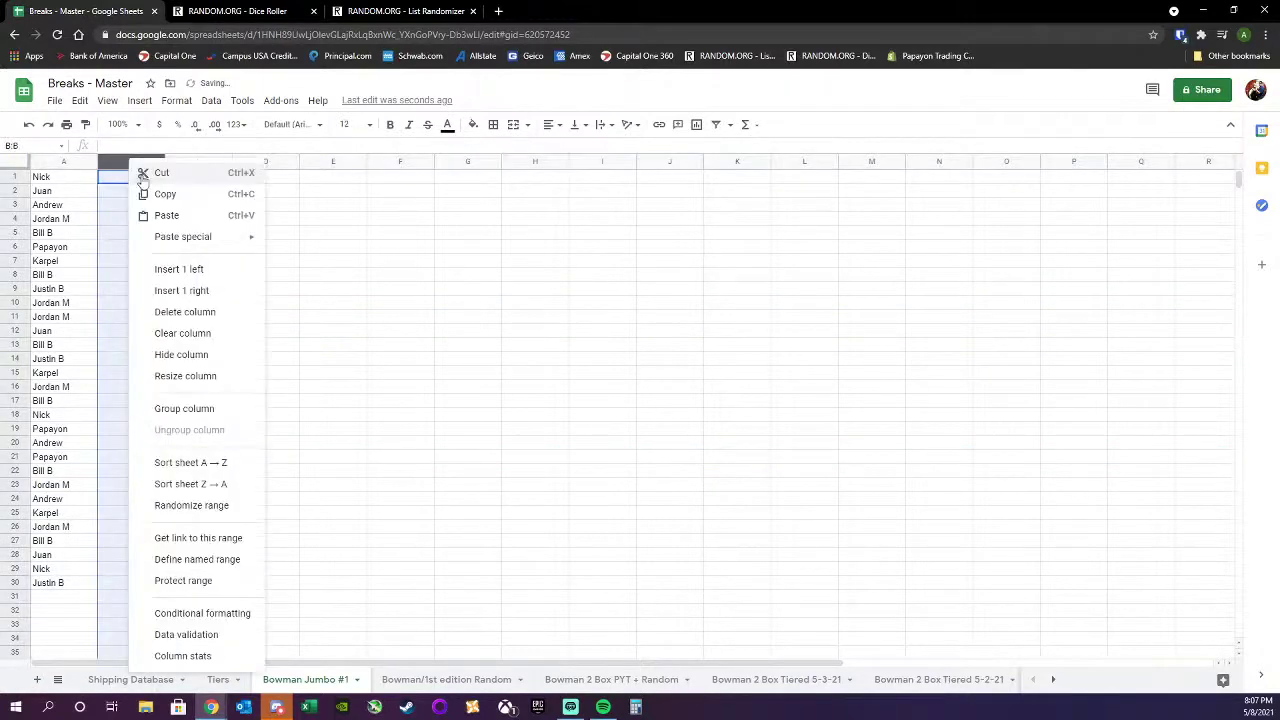
{"action": "key", "text": "ctrl+v"}
{"action": "left_click", "coordinate": [265, 274]}
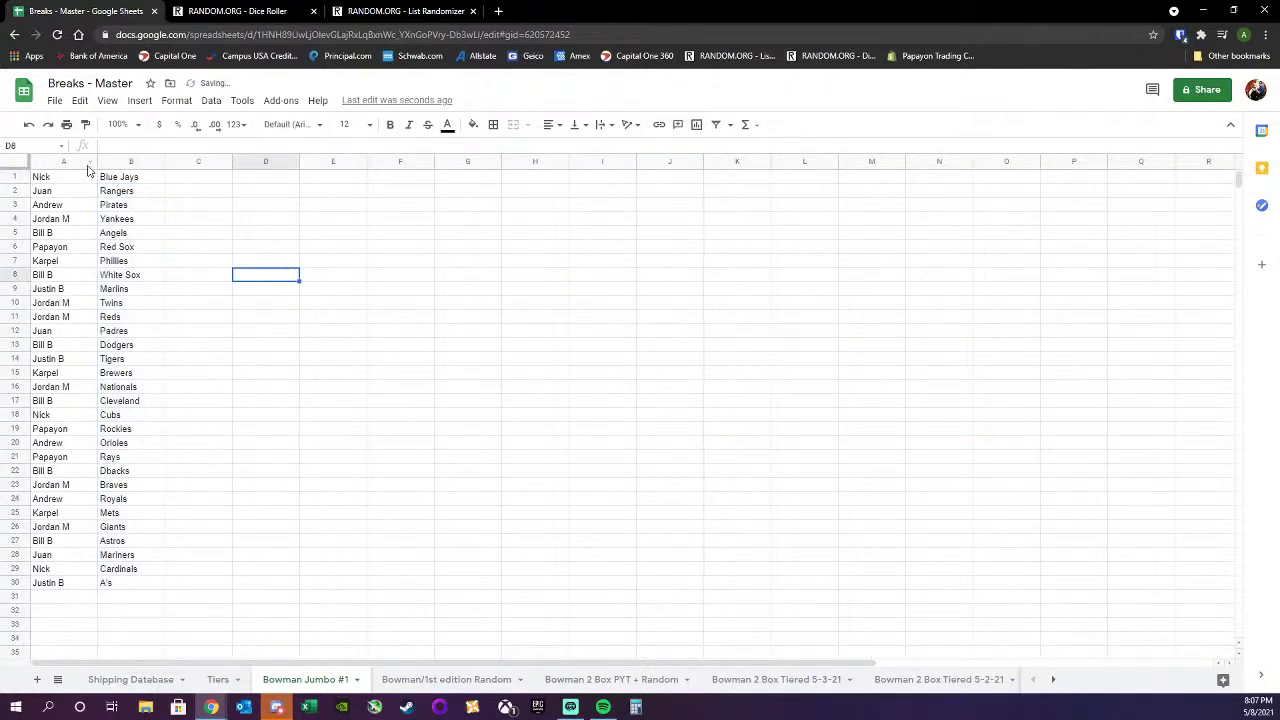
- Sort the sheet A → Z by the participant names in column A
{"action": "left_click", "coordinate": [90, 166]}
{"action": "left_click", "coordinate": [163, 469]}
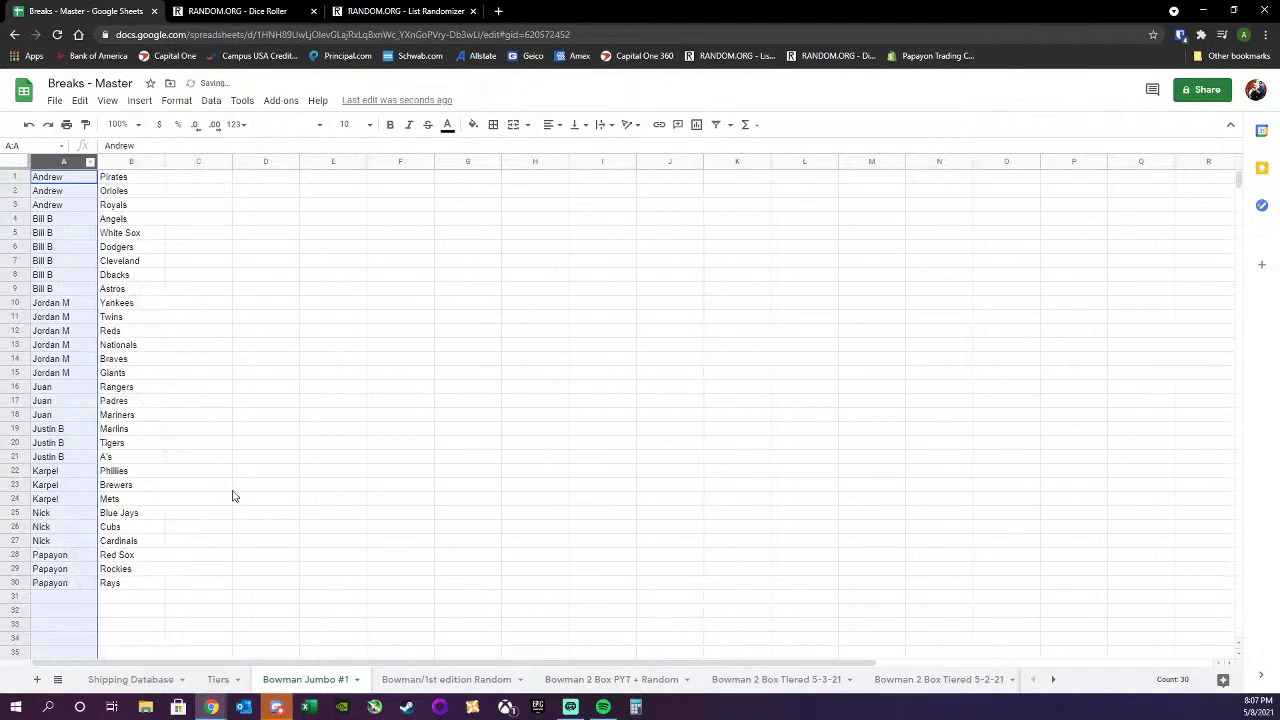
{"action": "left_click", "coordinate": [216, 358]}
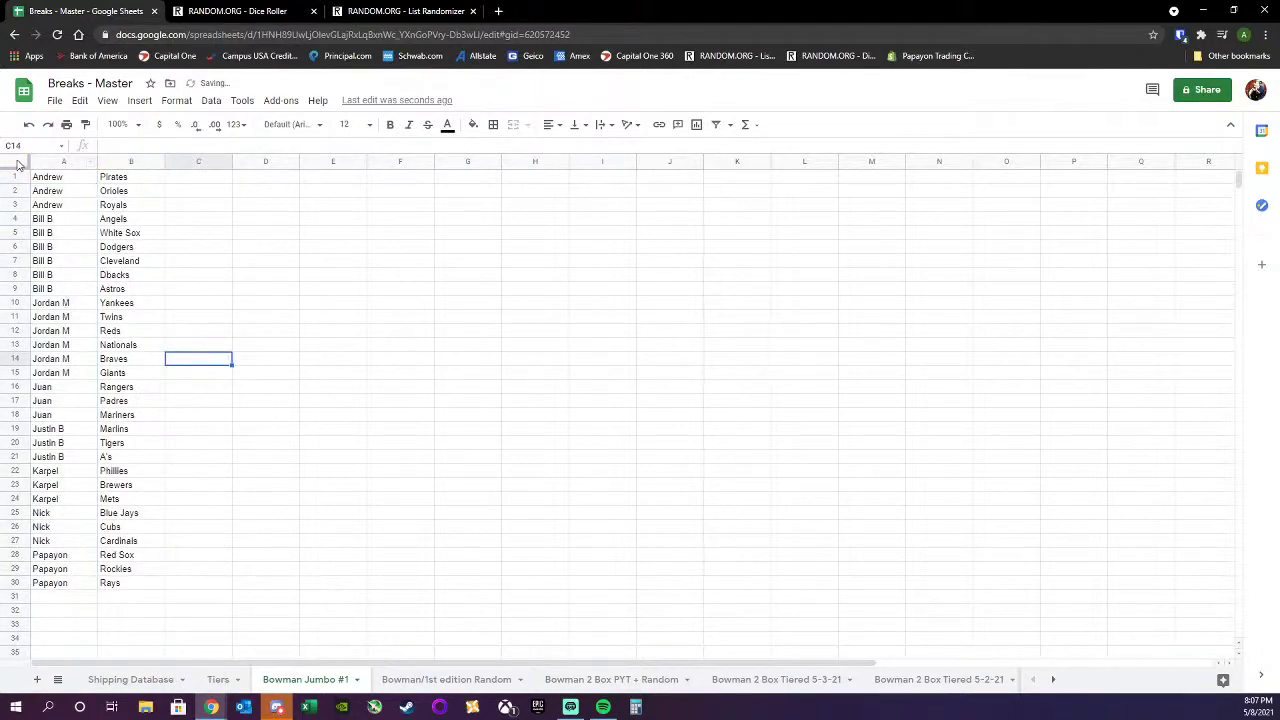
- Set the font size of the entire sheet to 12
{"action": "left_click", "coordinate": [18, 165]}
{"action": "left_click", "coordinate": [369, 124]}
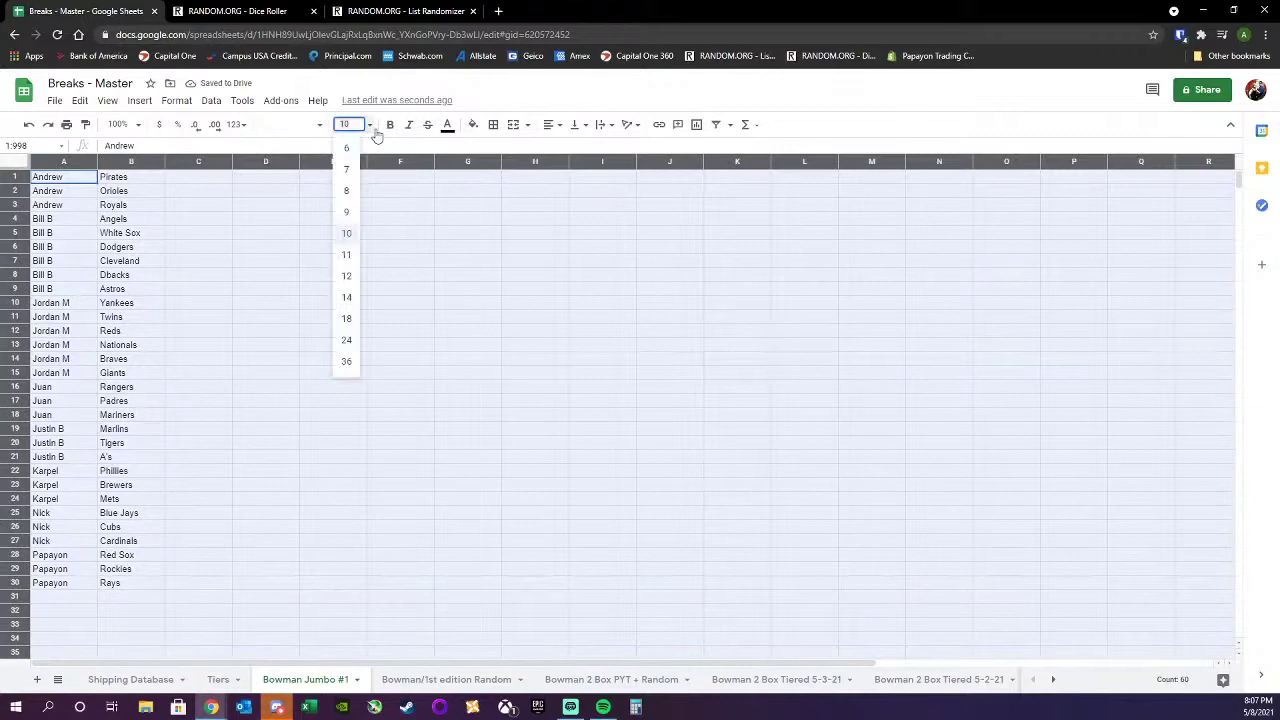
{"action": "left_click", "coordinate": [347, 277]}
{"action": "left_click", "coordinate": [335, 418]}
- Make the participant and team list in A1:B30 bold and fill its cells with cyan
{"action": "left_click_drag", "start_coordinate": [60, 177], "coordinate": [155, 645]}
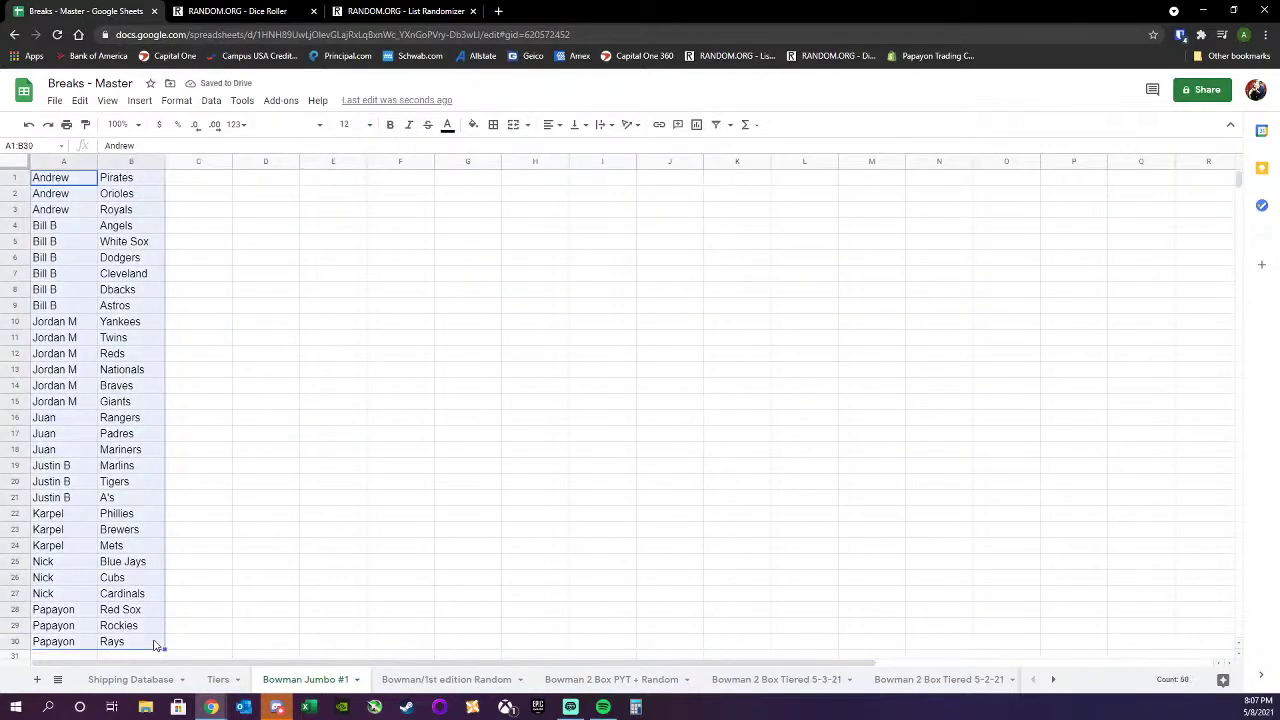
{"action": "left_click", "coordinate": [390, 124]}
{"action": "left_click", "coordinate": [473, 124]}
{"action": "left_click", "coordinate": [553, 188]}
{"action": "left_click", "coordinate": [535, 321]}
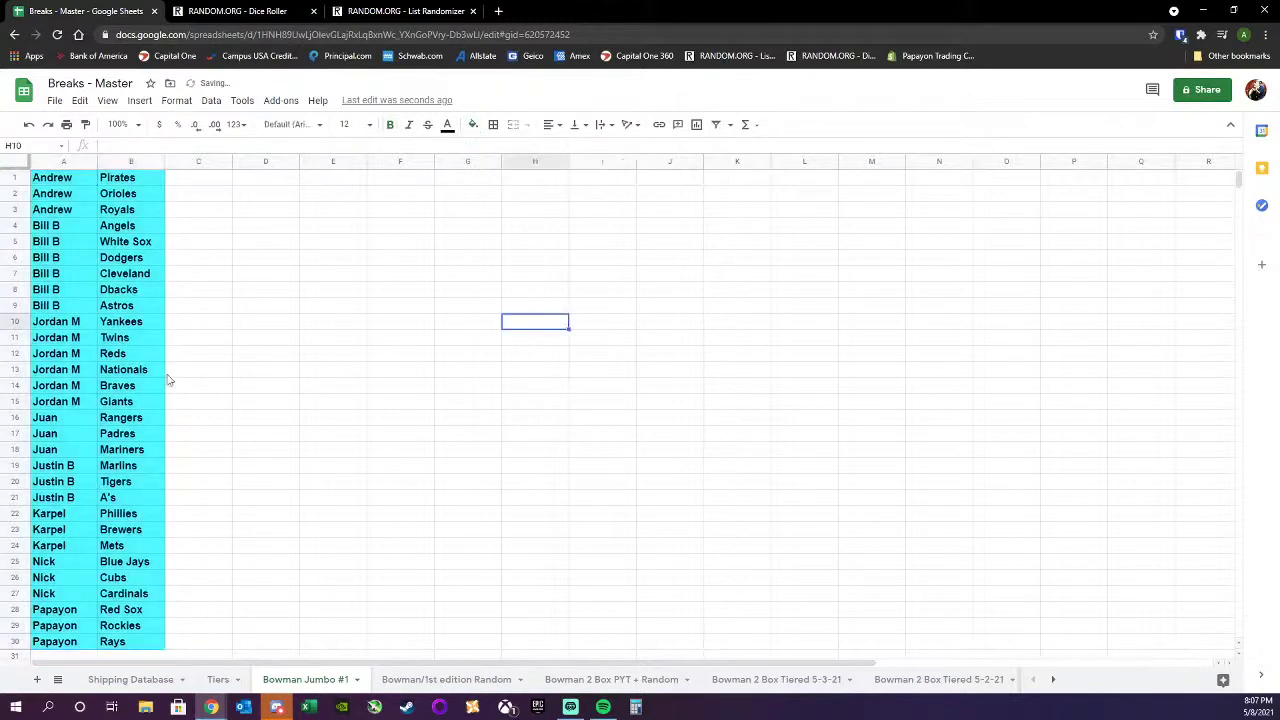
- Cut the lower half of the list, A16:B30, and paste it beside the upper half starting at cell C1
{"action": "left_click_drag", "start_coordinate": [57, 420], "coordinate": [141, 643]}
{"action": "right_click", "coordinate": [141, 643]}
{"action": "left_click", "coordinate": [160, 211]}
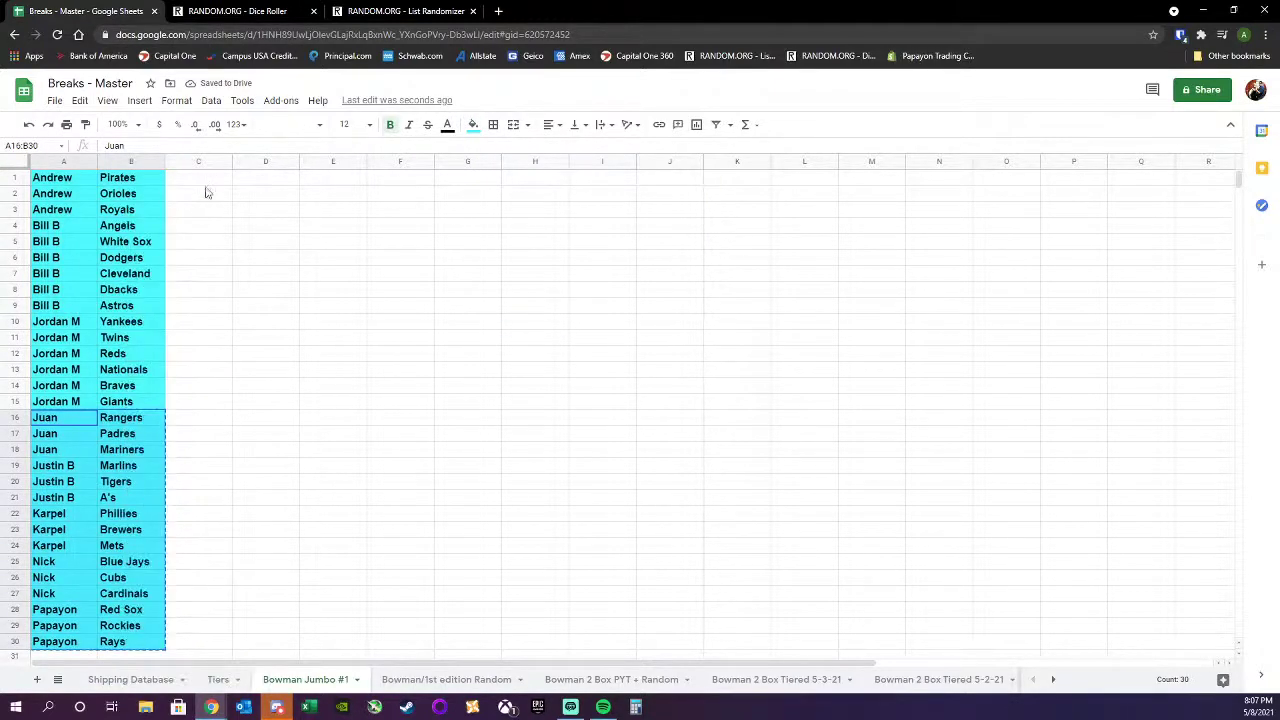
{"action": "left_click", "coordinate": [209, 184]}
{"action": "right_click", "coordinate": [209, 184]}
{"action": "left_click", "coordinate": [248, 237]}
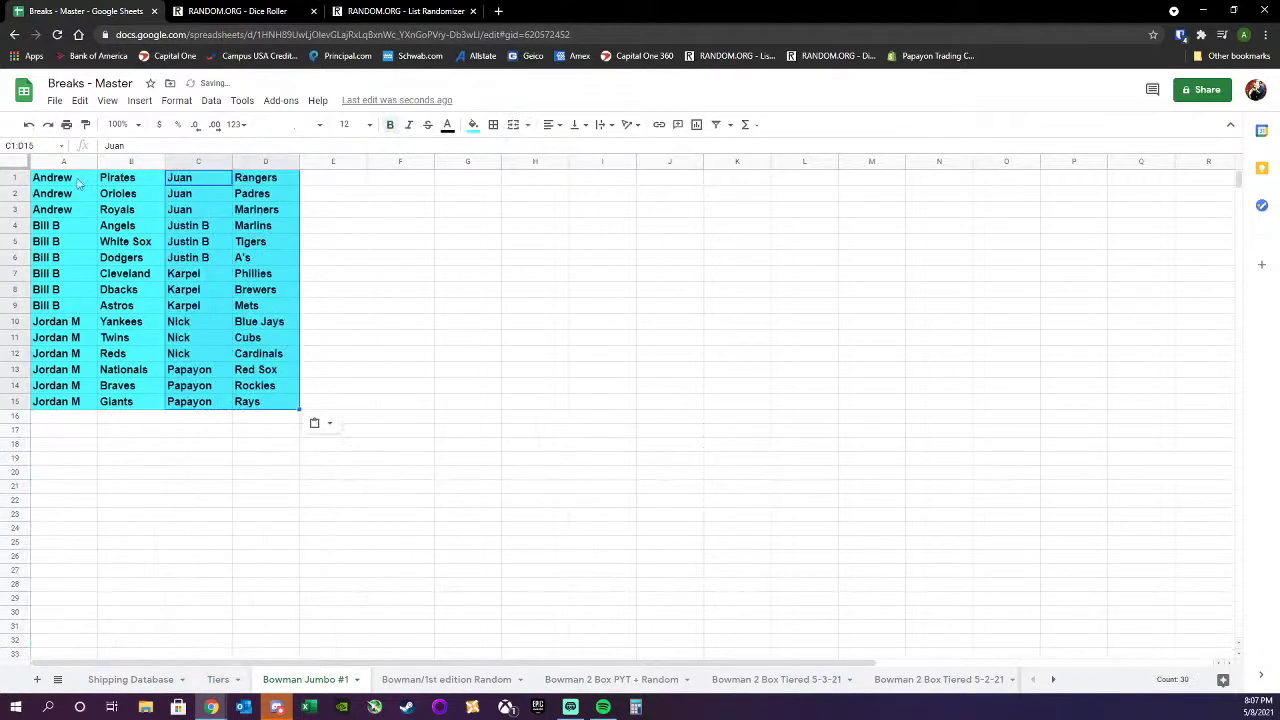
- Increase the font size of the four-column list in A1:D15 to 14
{"action": "left_click_drag", "start_coordinate": [52, 177], "coordinate": [281, 407]}
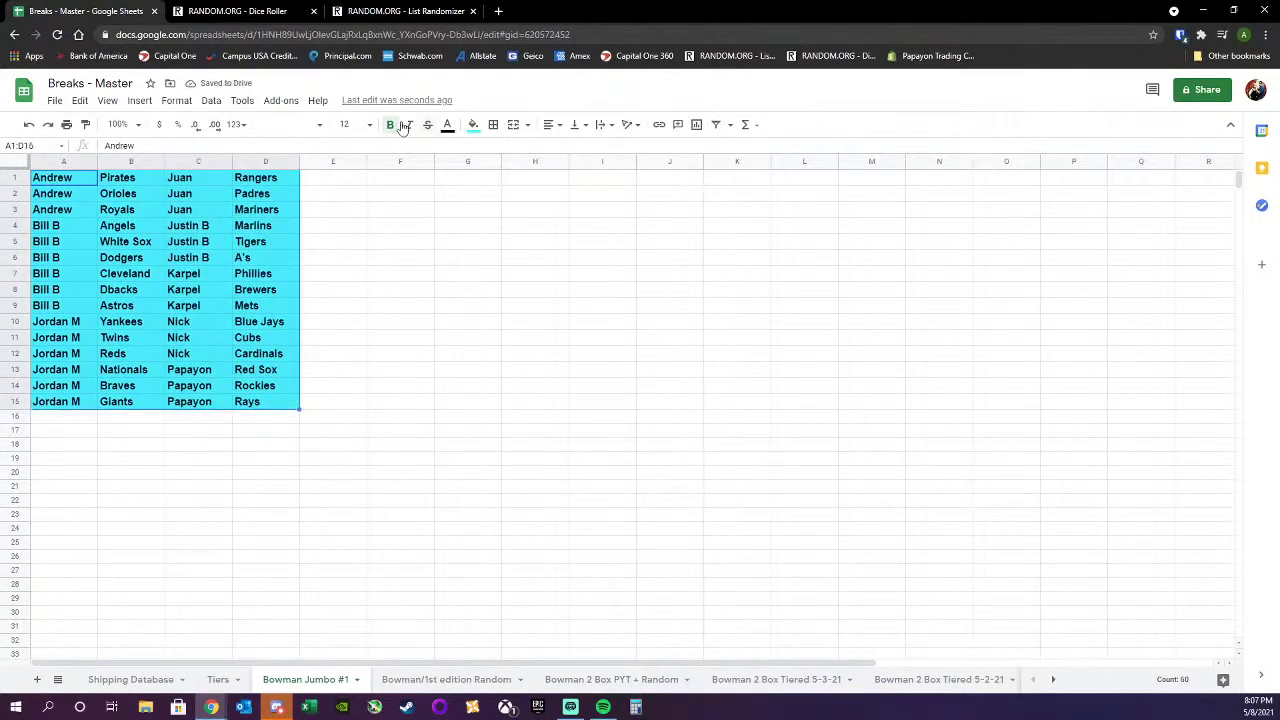
{"action": "left_click", "coordinate": [371, 126]}
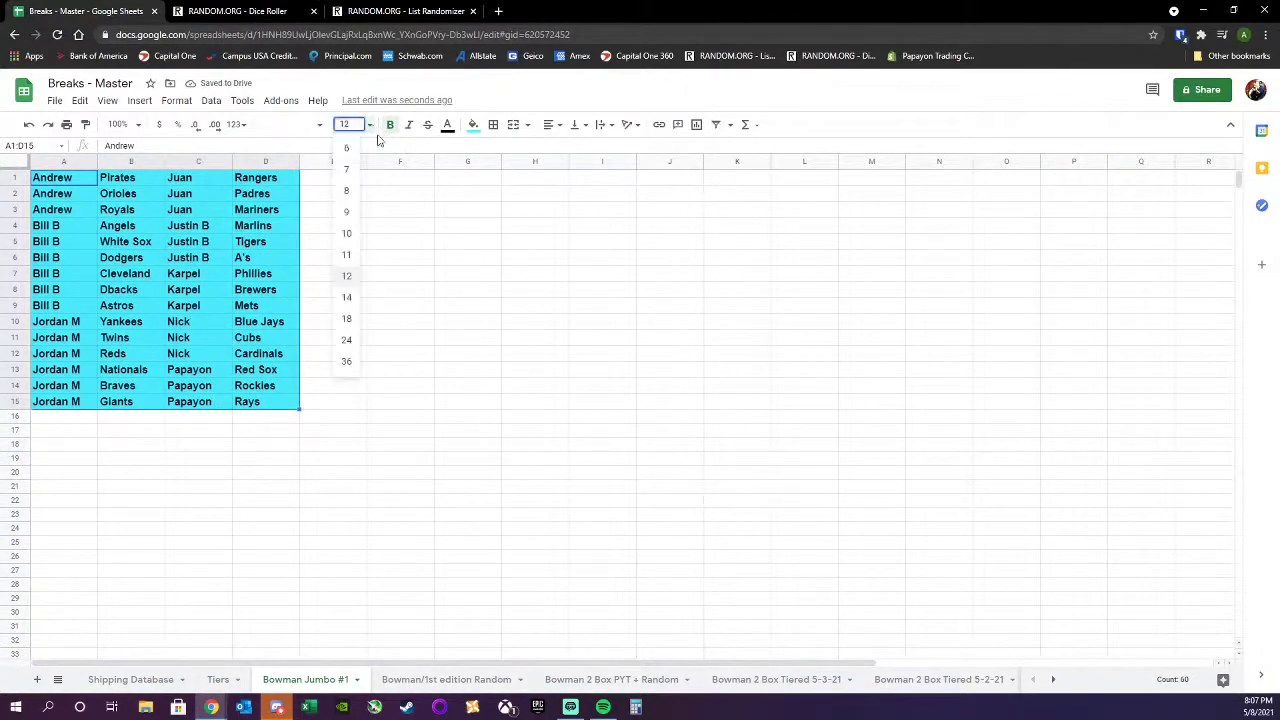
{"action": "left_click", "coordinate": [346, 304]}
{"action": "left_click", "coordinate": [537, 361]}
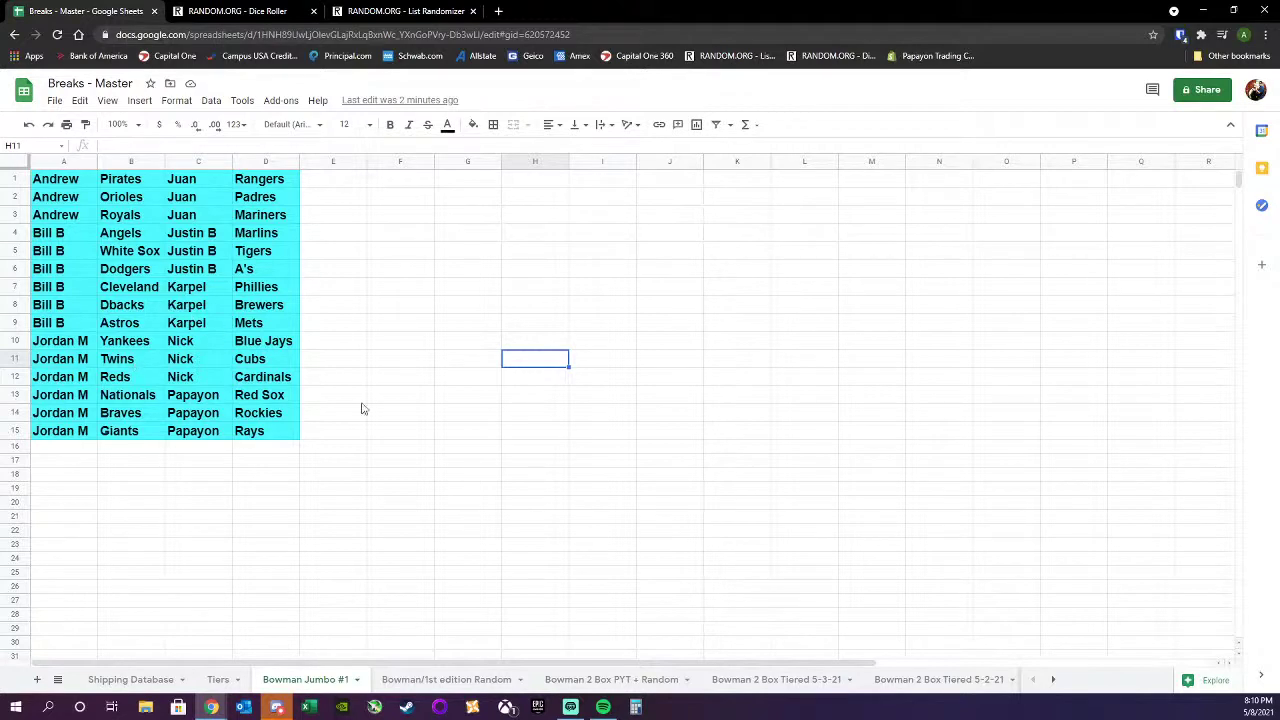
- Reassign the Dodgers and Cleveland in A6 and A7 by entering the name of the participant who holds the Tigers
{"action": "left_click", "coordinate": [62, 273]}
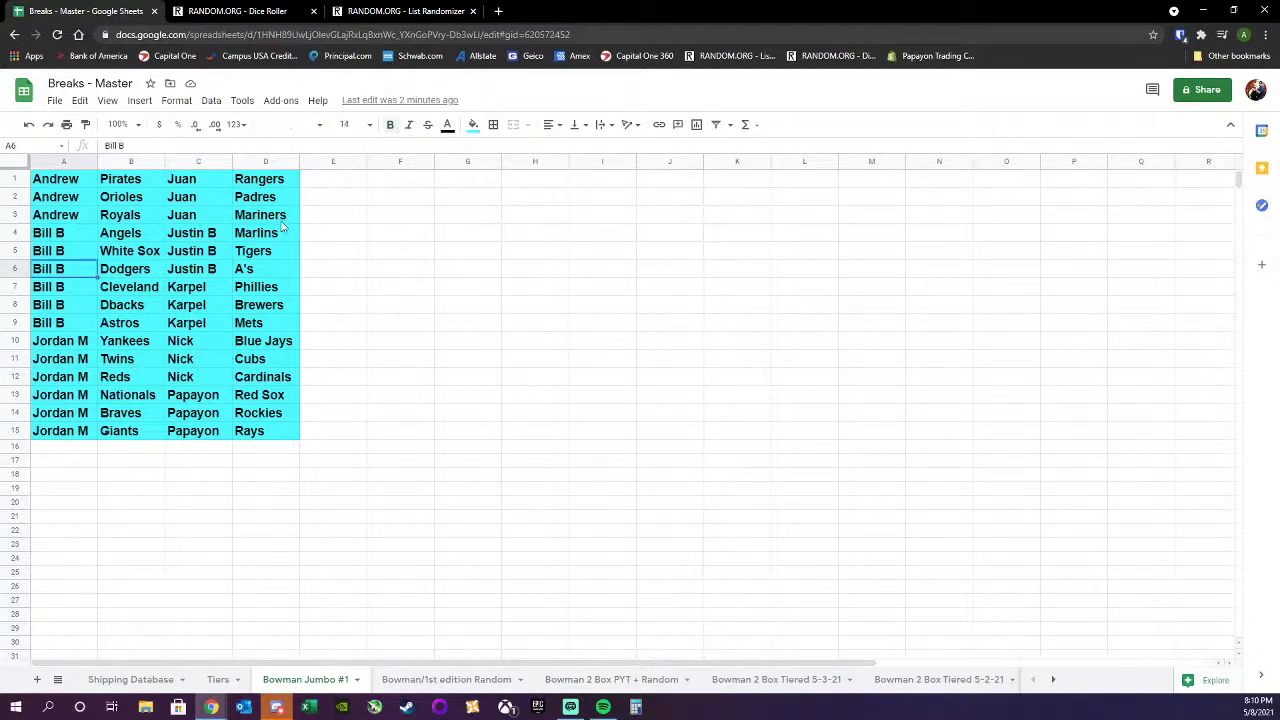
{"action": "type", "text": "Justin"}
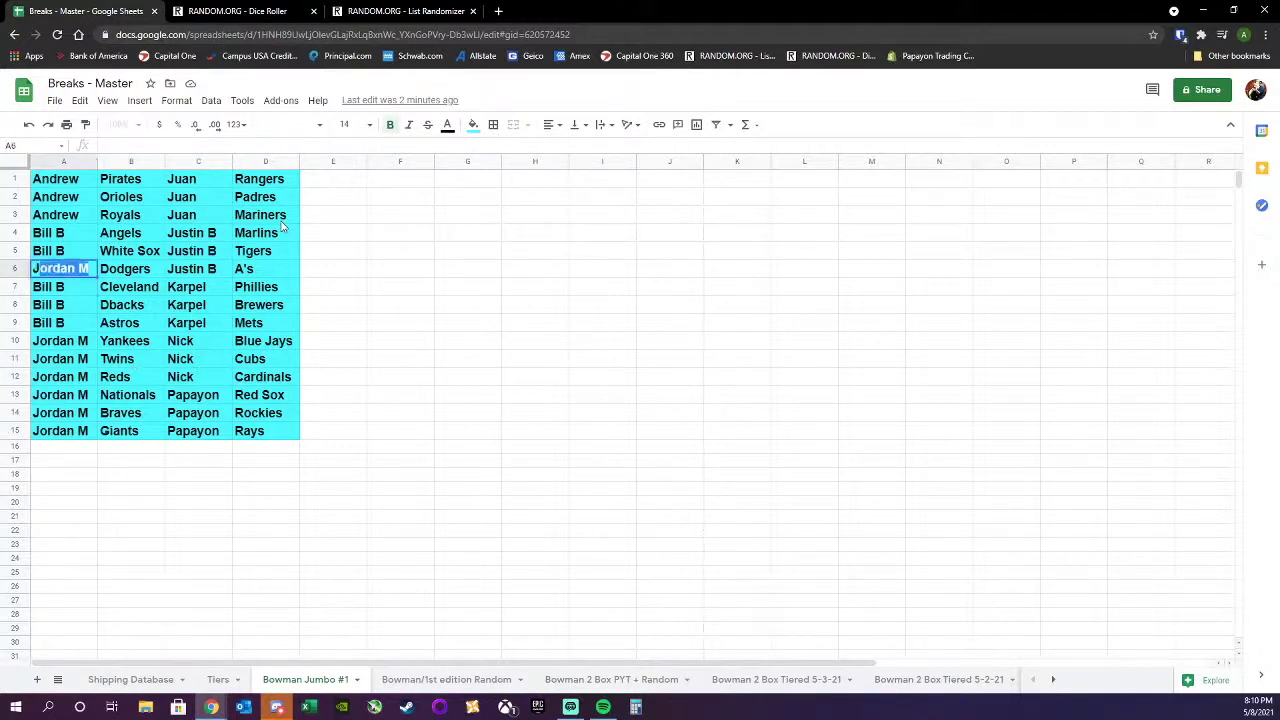
{"action": "type", "text": " B"}
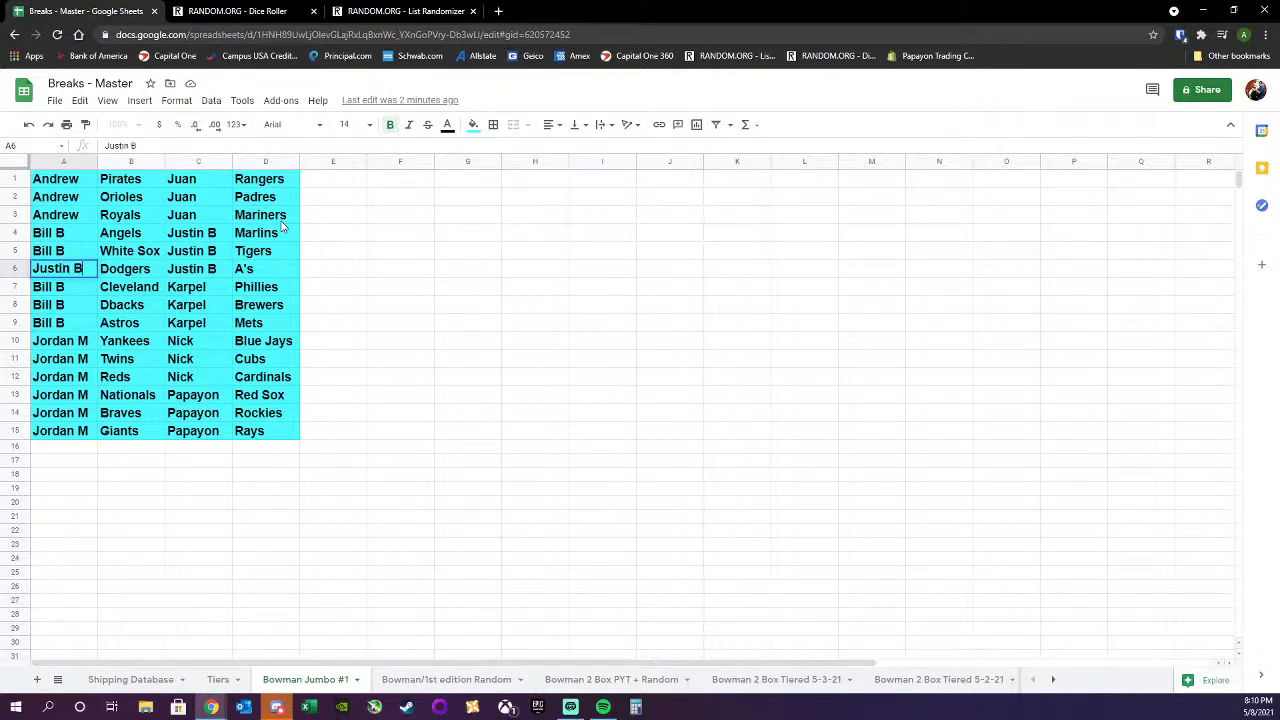
{"action": "key", "text": "Return"}
{"action": "type", "text": "Justin B"}
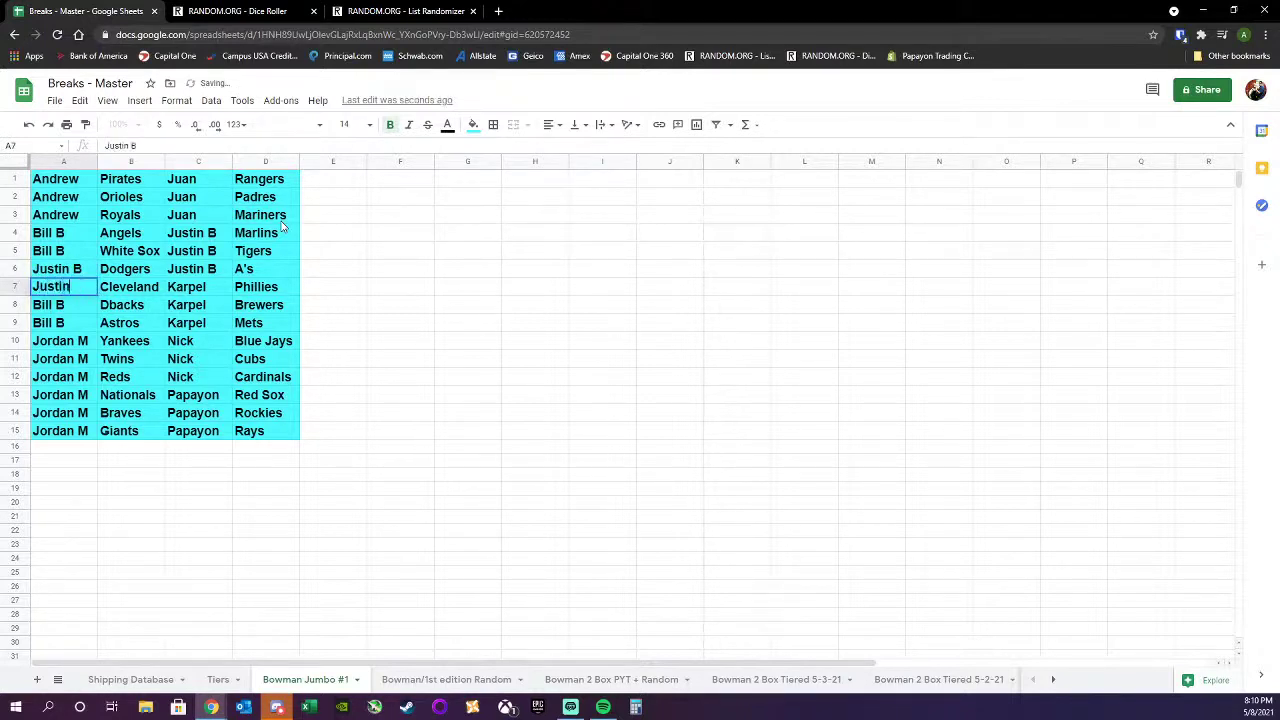
{"action": "key", "text": "Return"}
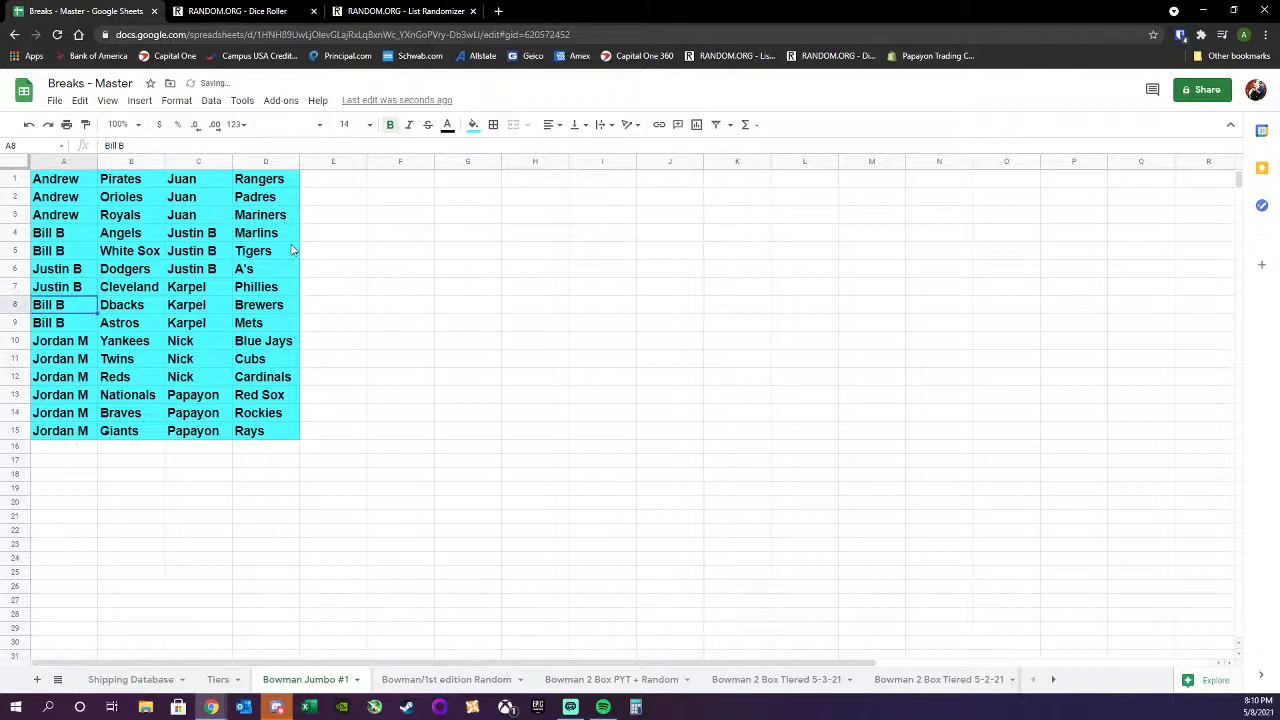
- Reassign the Marlins in C4 by entering the name of the participant who holds the Angels
{"action": "left_click", "coordinate": [205, 238]}
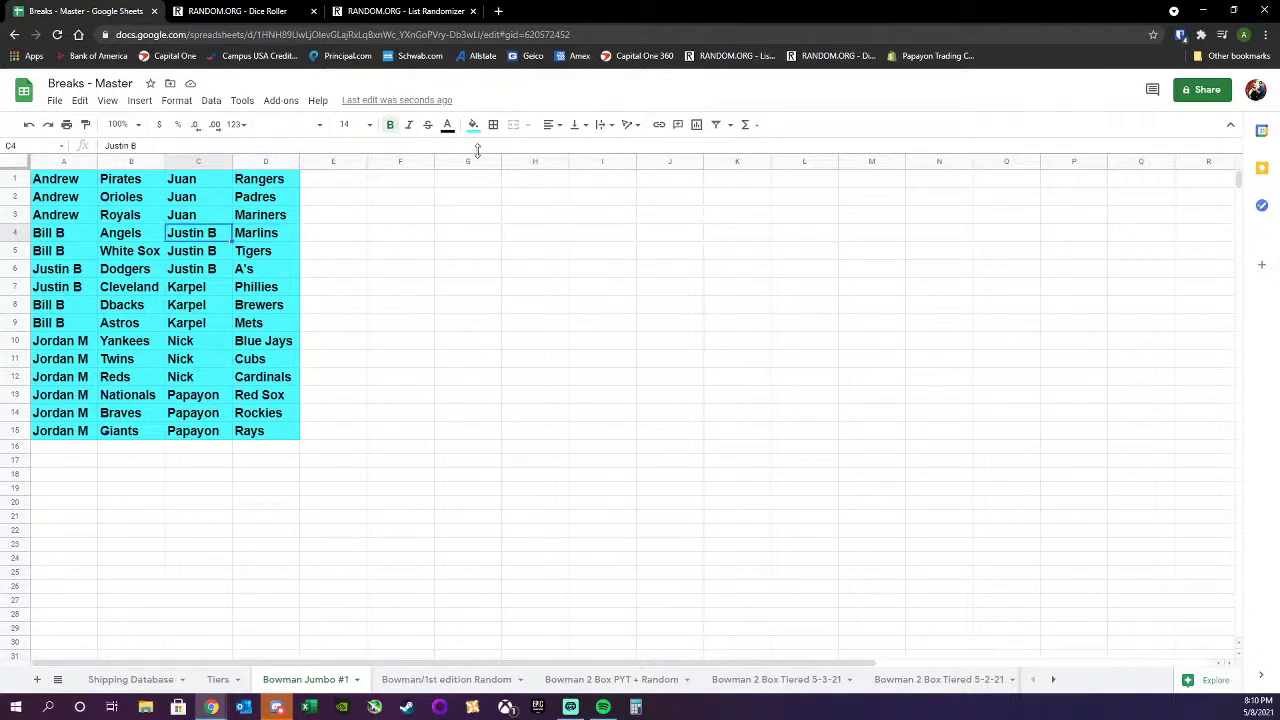
{"action": "type", "text": "Bill B"}
{"action": "key", "text": "Return"}
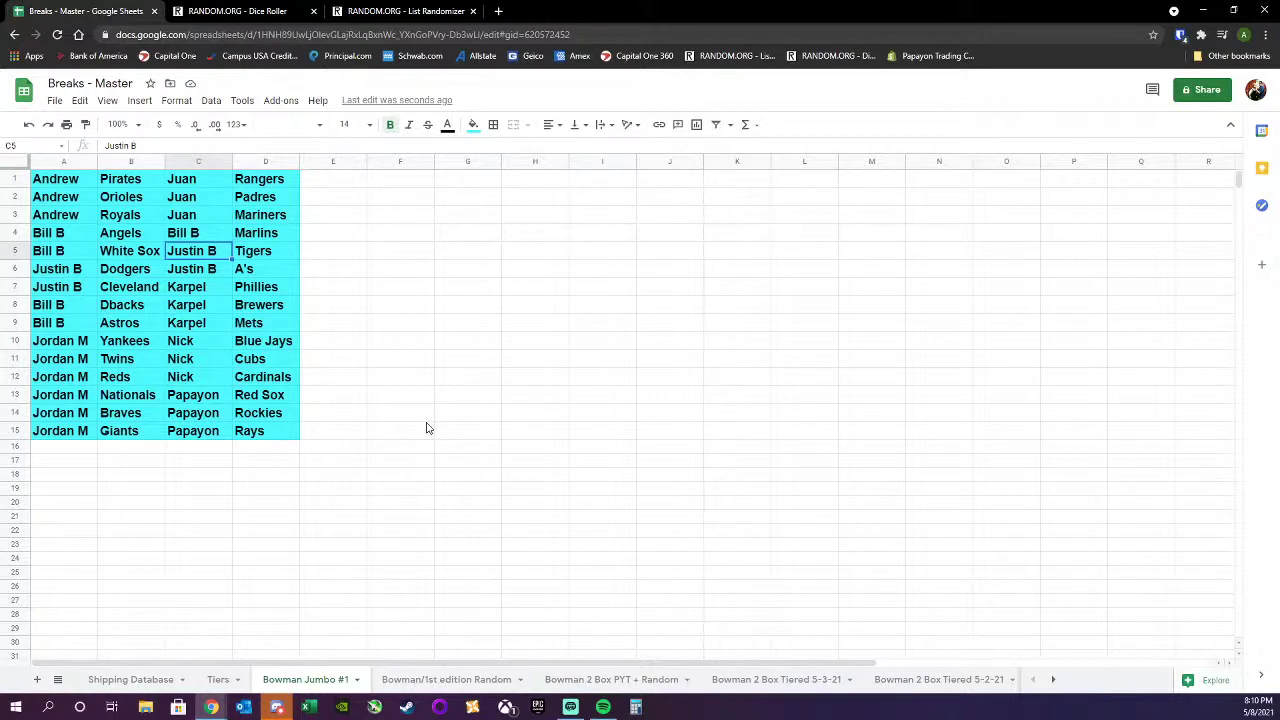
{"action": "left_click", "coordinate": [469, 380]}
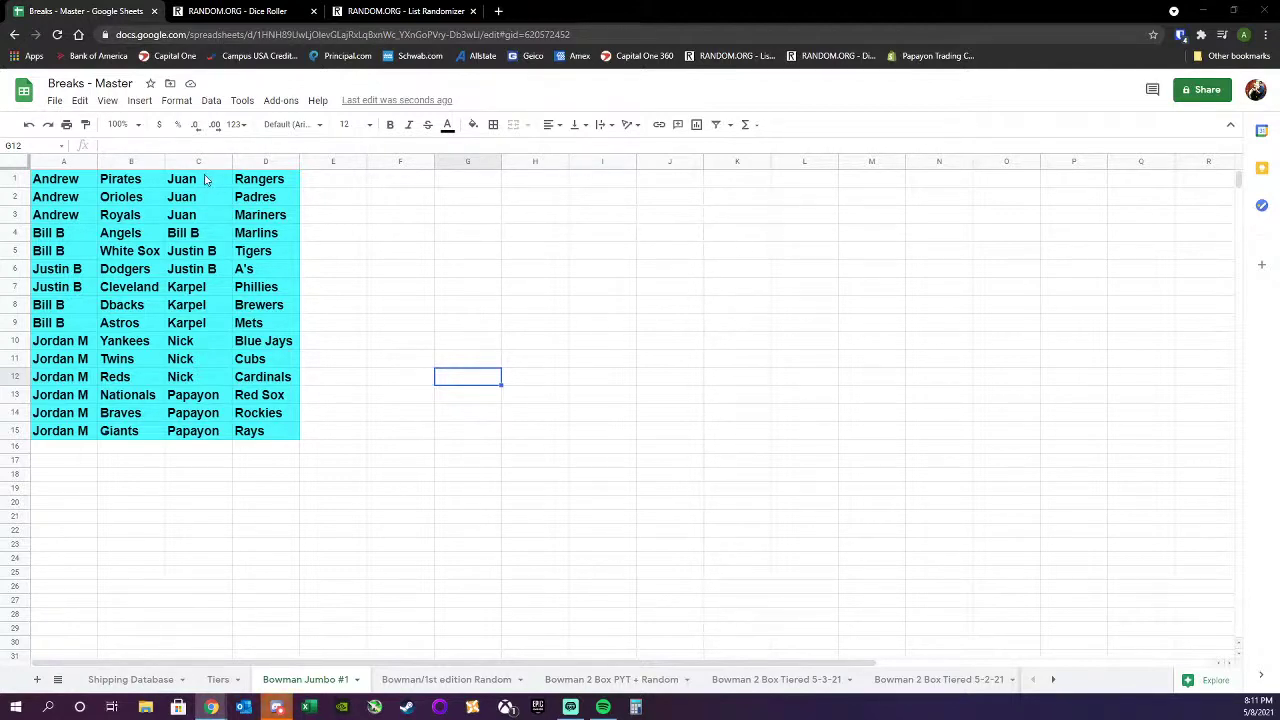
- Cut C1:D15 and paste it beneath the first two columns starting at cell A16
{"action": "left_click_drag", "start_coordinate": [196, 180], "coordinate": [280, 432]}
{"action": "right_click", "coordinate": [262, 180]}
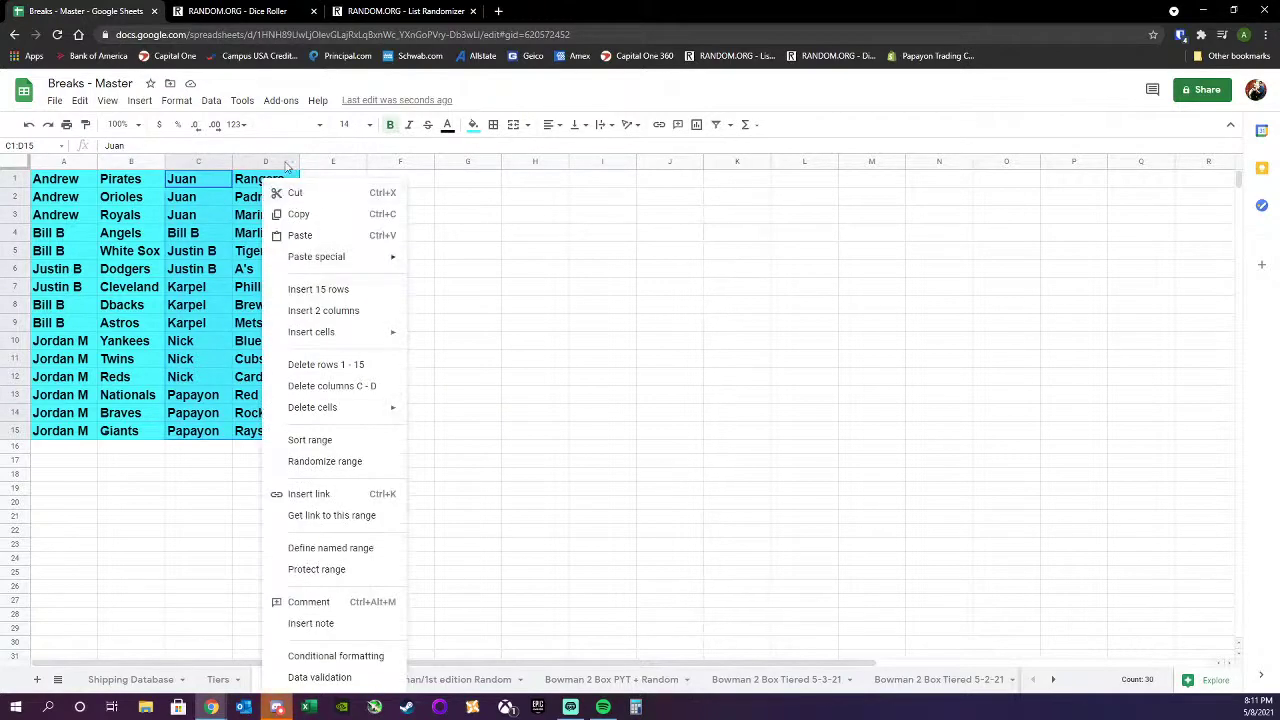
{"action": "left_click", "coordinate": [300, 208]}
{"action": "right_click", "coordinate": [66, 447]}
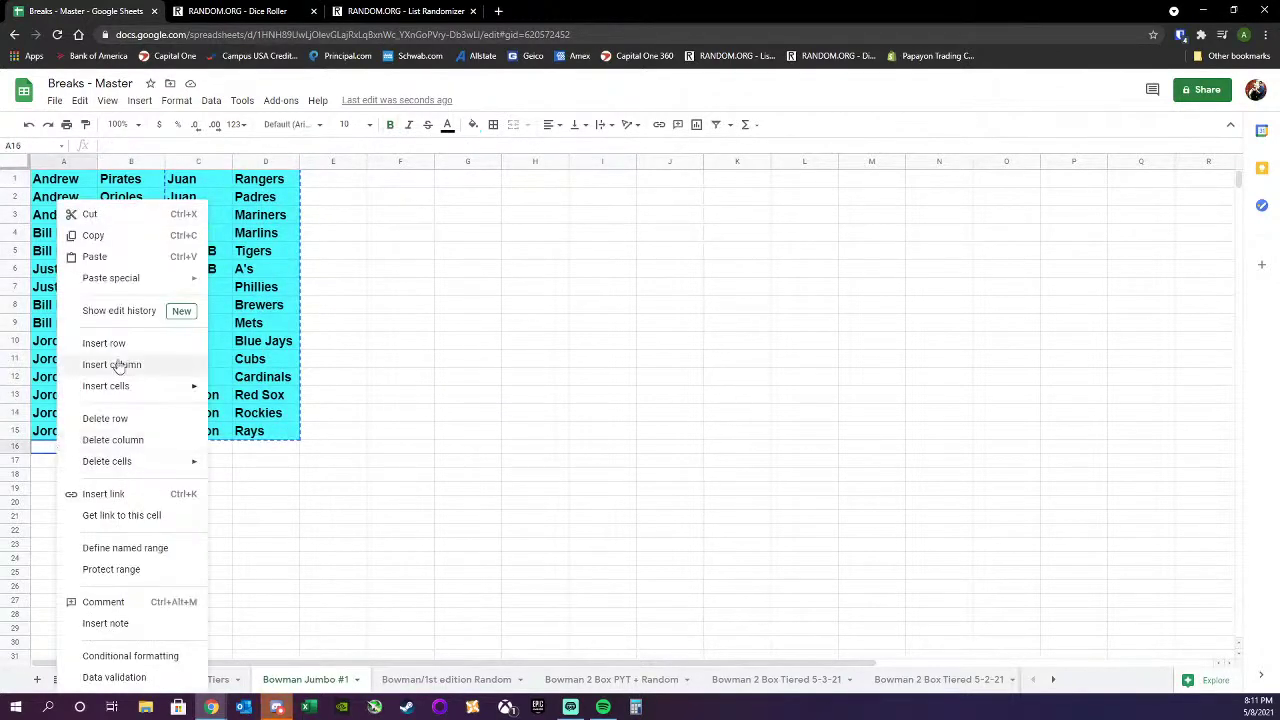
{"action": "left_click", "coordinate": [94, 254]}
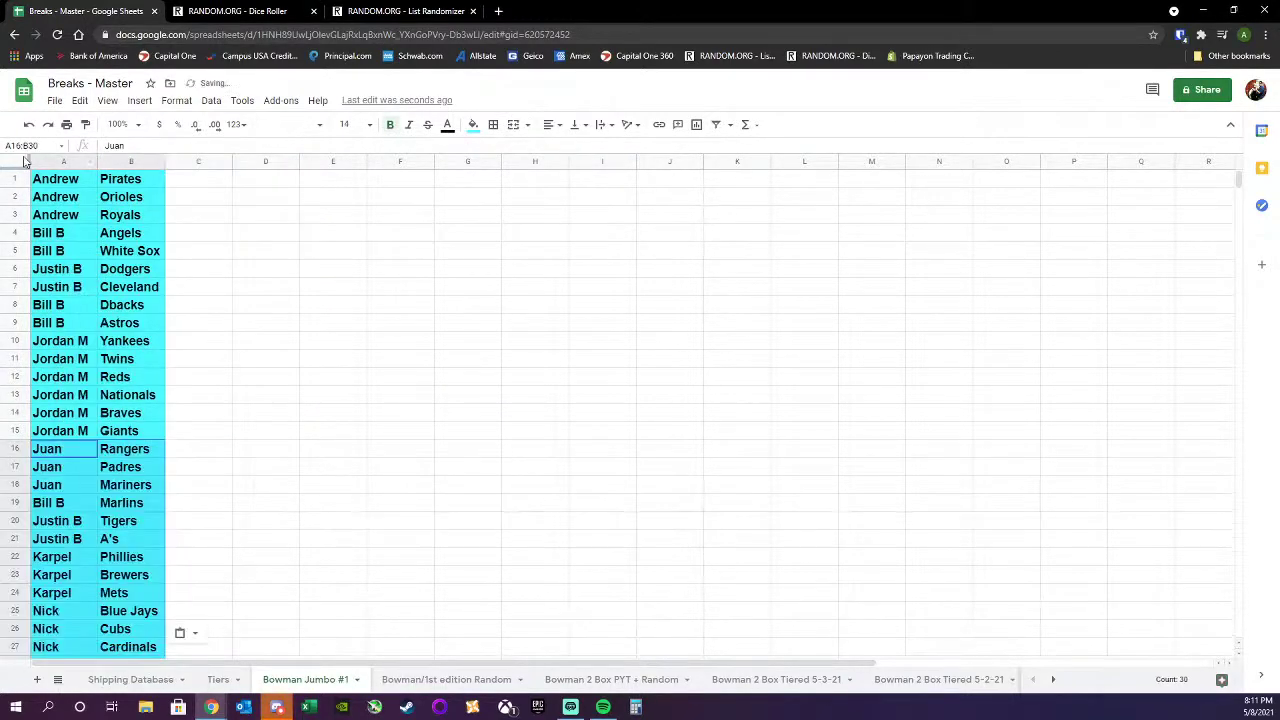
- Set the font size of the recombined two-column list to 12
{"action": "left_click", "coordinate": [350, 124]}
{"action": "left_click", "coordinate": [349, 274]}
{"action": "left_click", "coordinate": [443, 348]}
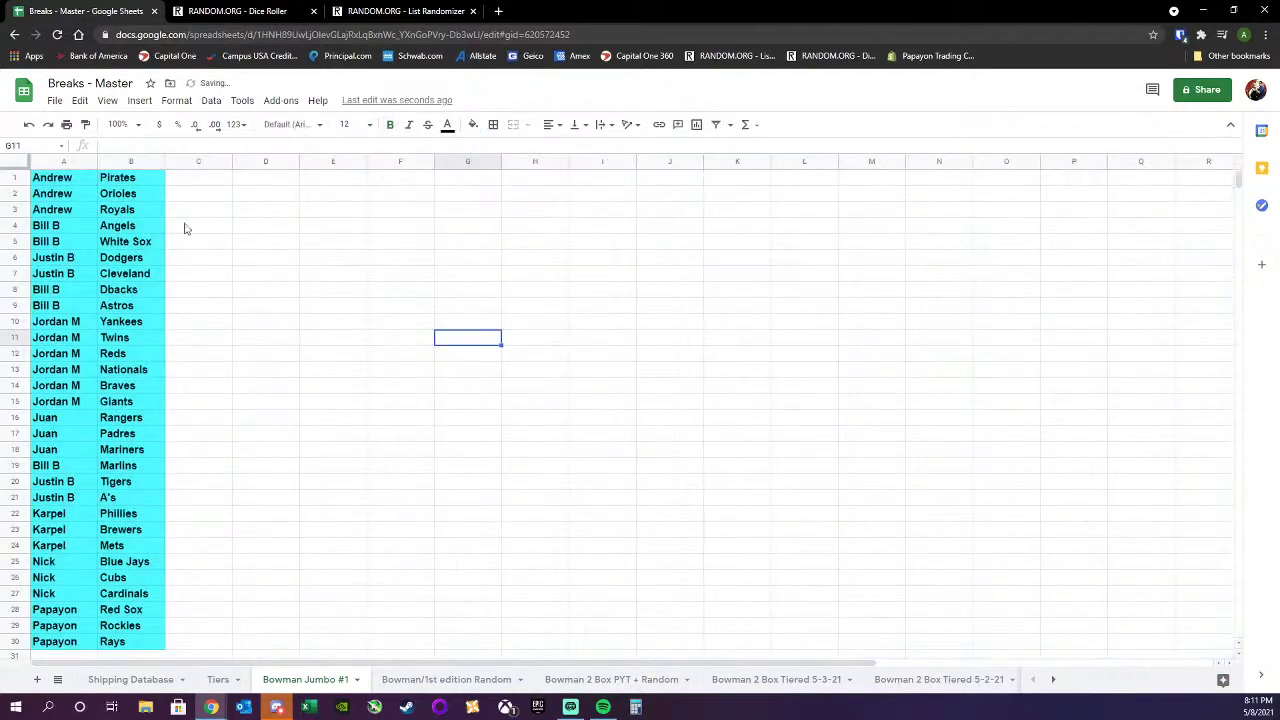
- Sort the sheet A → Z by column A to regroup the reassigned teams under their participants
{"action": "right_click", "coordinate": [90, 163]}
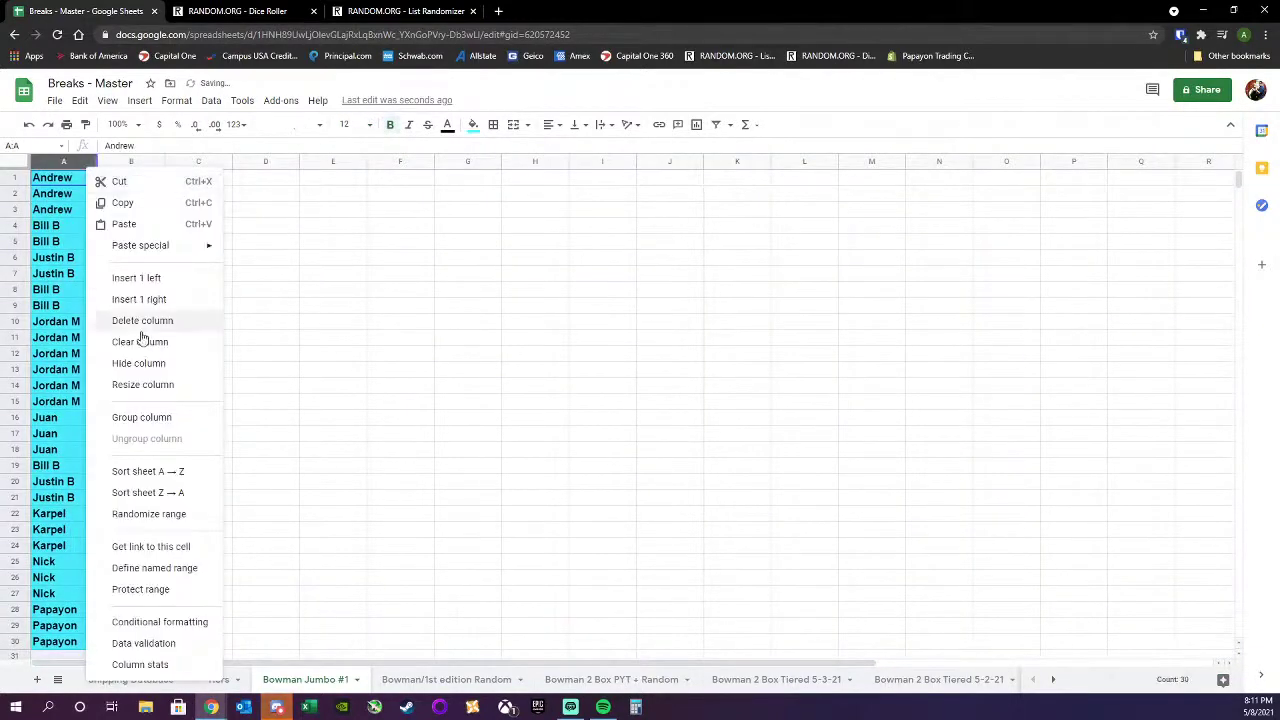
{"action": "left_click", "coordinate": [148, 471]}
{"action": "left_click", "coordinate": [530, 300]}
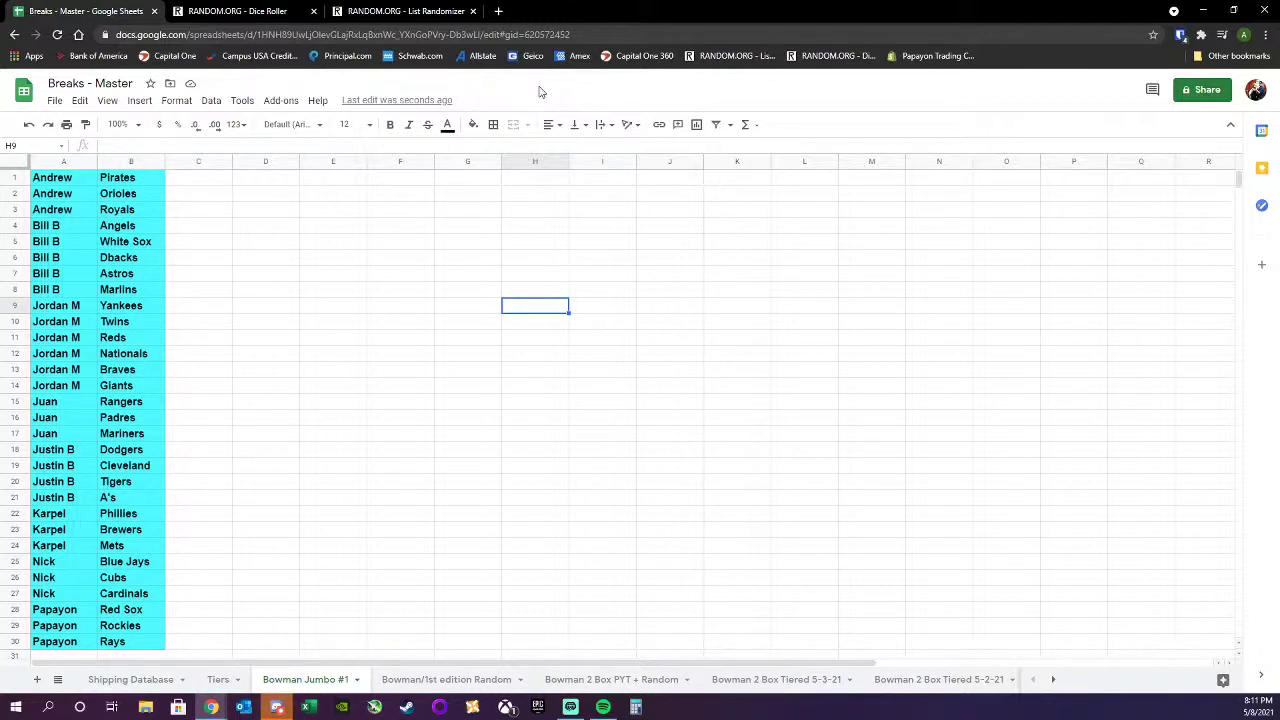
- Capture a region screenshot of the finished participant and team list in A1:B30
{"action": "left_click", "coordinate": [292, 324]}
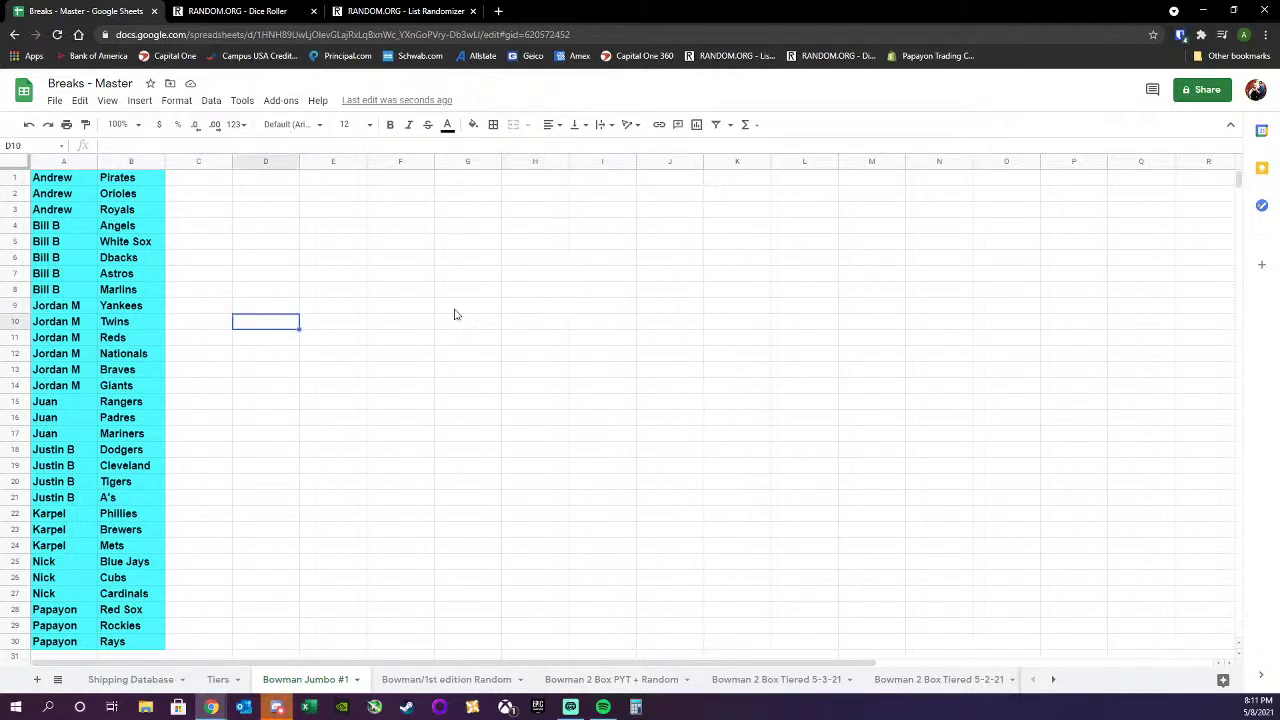
{"action": "key", "text": "Print"}
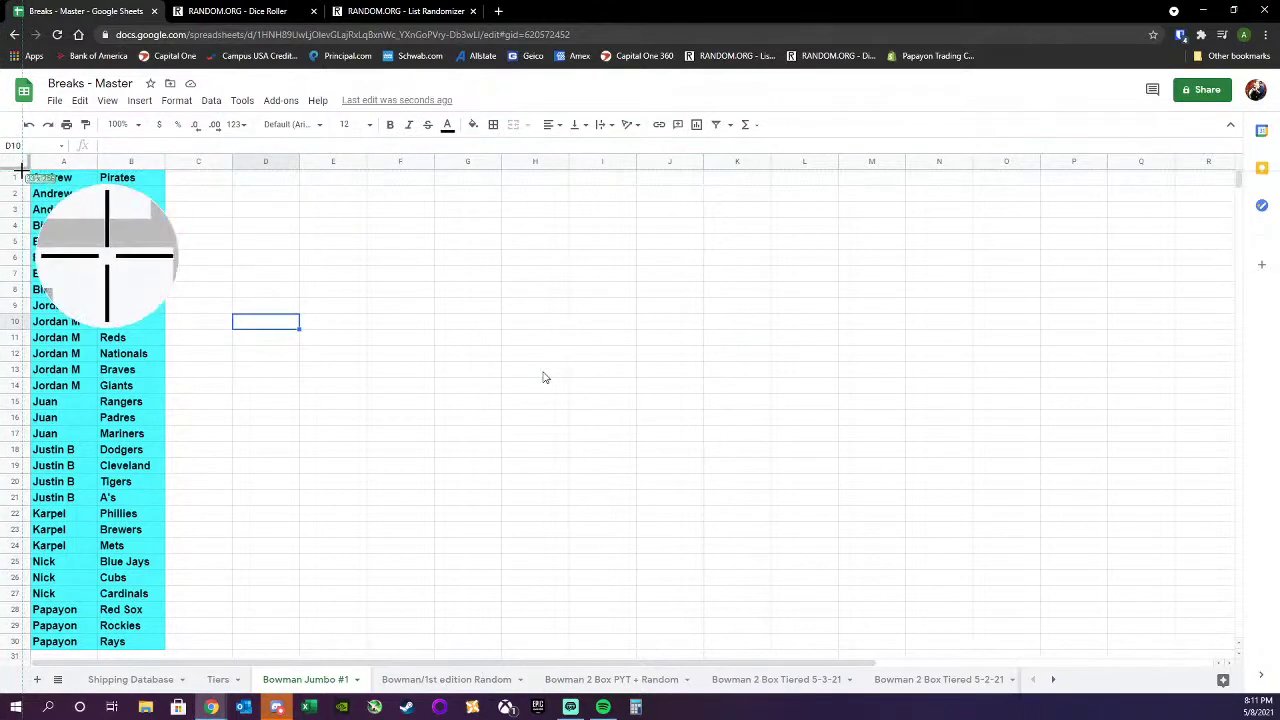
{"action": "left_click_drag", "start_coordinate": [30, 170], "coordinate": [165, 651]}
{"action": "left_click", "coordinate": [205, 416]}
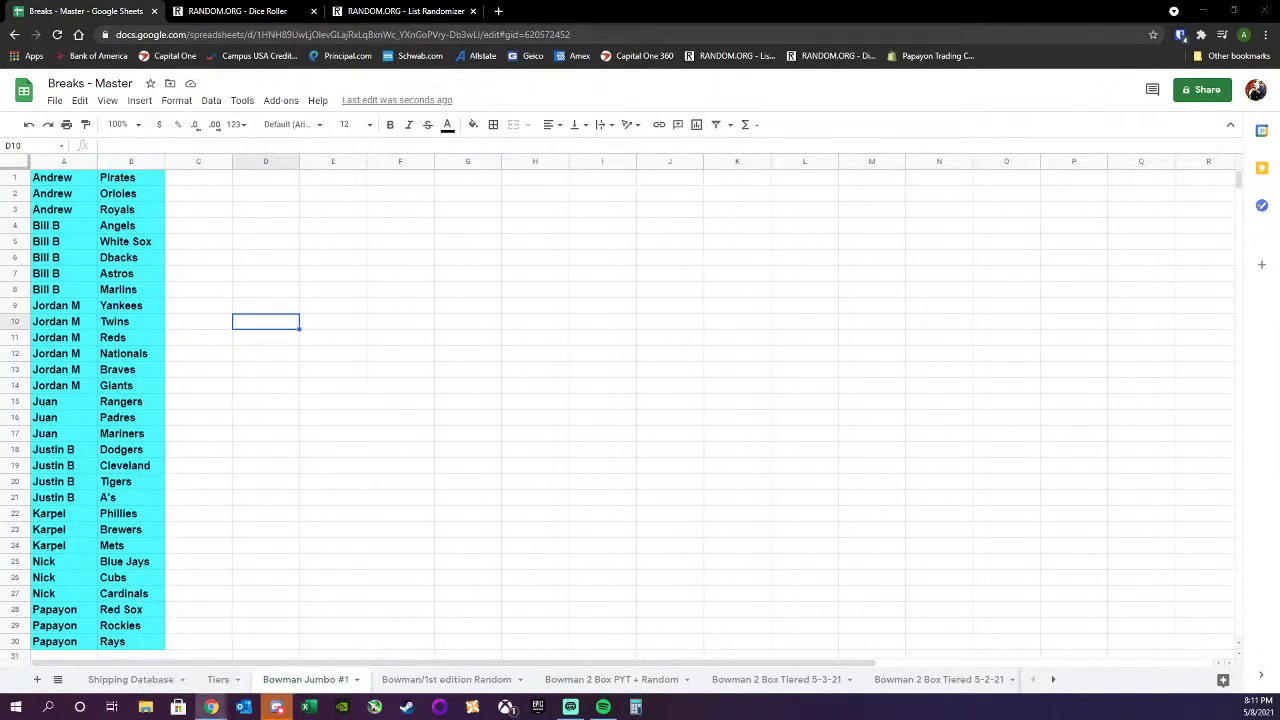